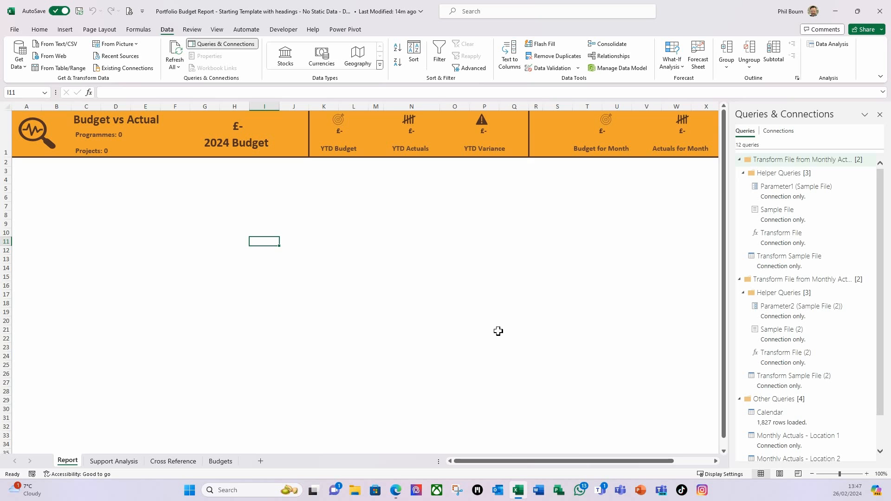
- Close the Queries & Connections pane and look over the Cross Reference and Budgets sheets
{"action": "left_click", "coordinate": [881, 115]}
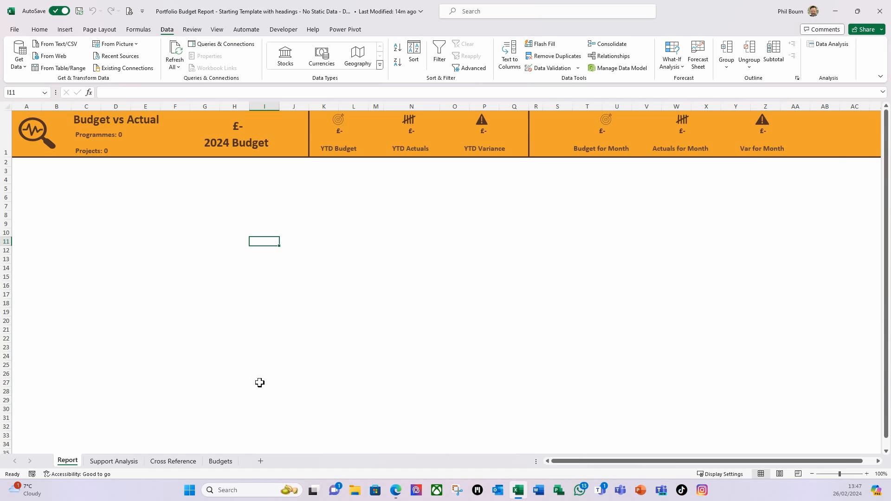
{"action": "left_click", "coordinate": [181, 464]}
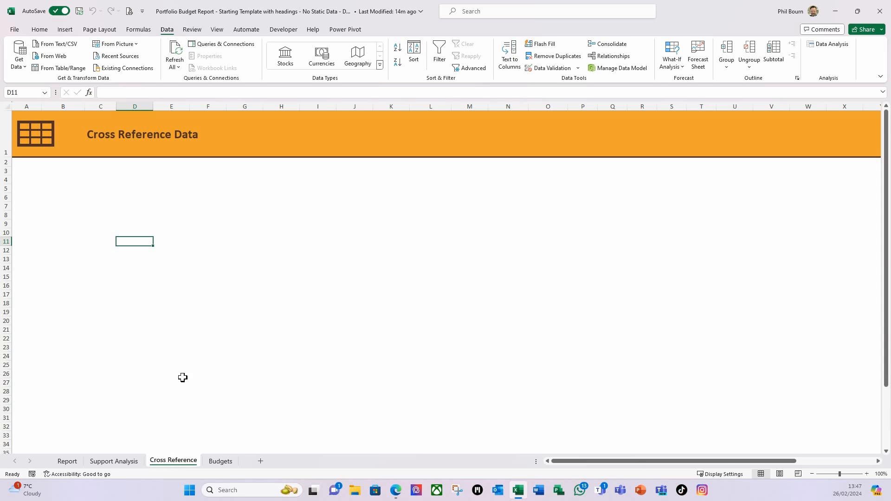
{"action": "left_click", "coordinate": [226, 462]}
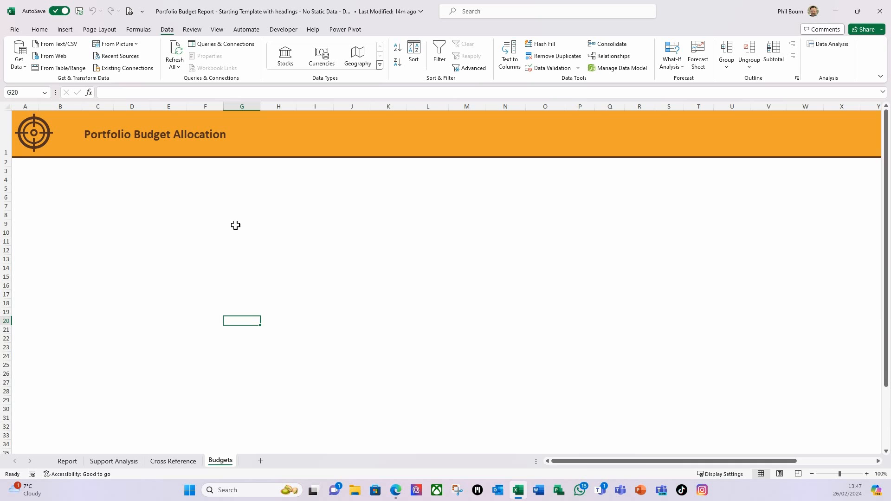
{"action": "left_click", "coordinate": [181, 462]}
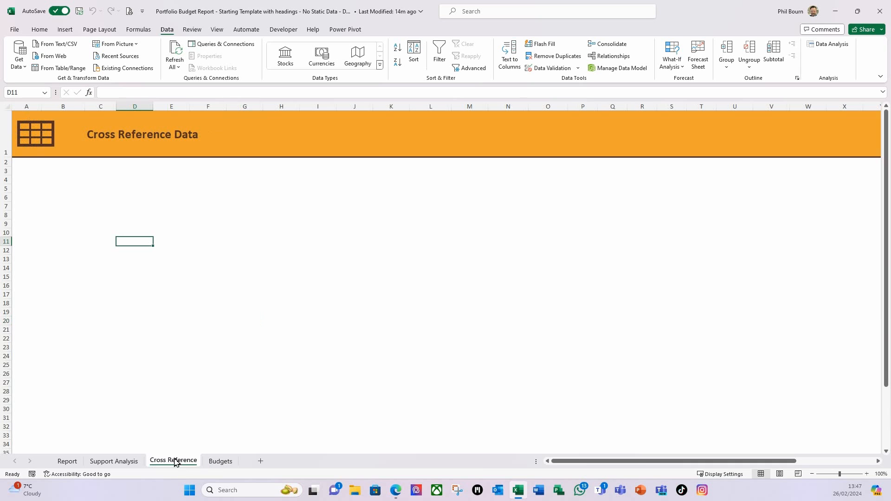
- Switch to the browser and review the Portfolio Cross Reference Data and Budget Table lists in SharePoint
{"action": "left_click", "coordinate": [392, 491]}
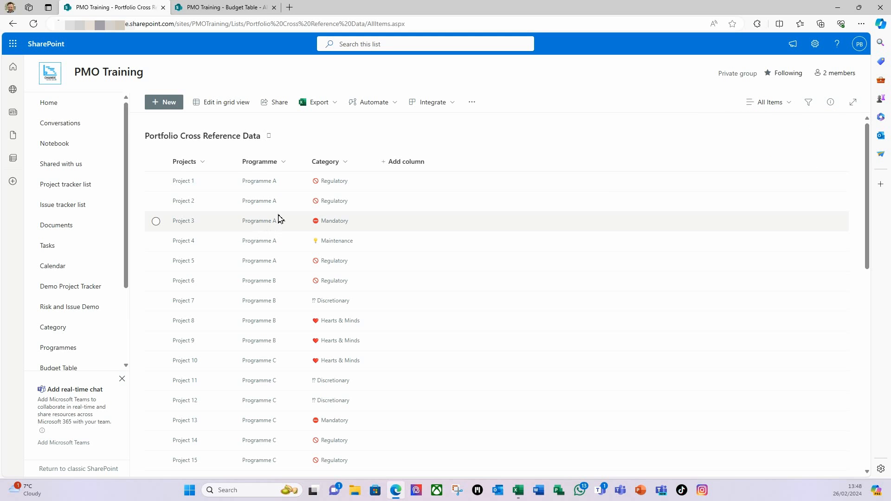
{"action": "left_click", "coordinate": [209, 7]}
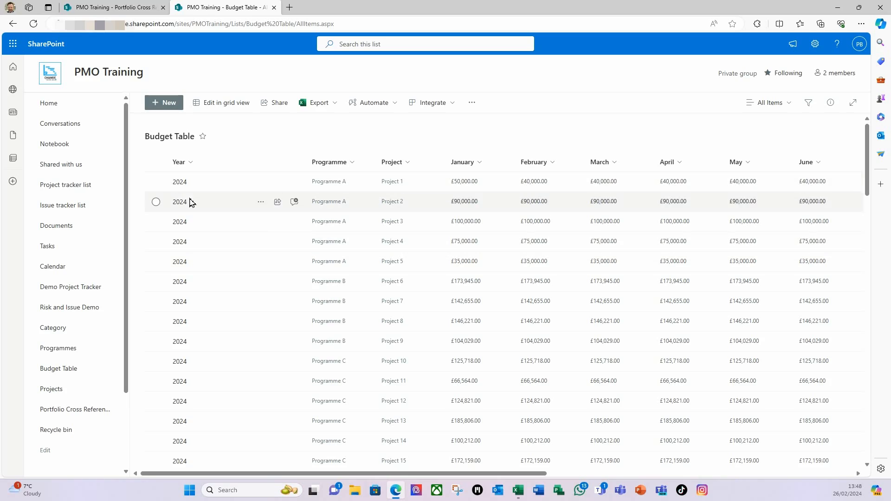
{"action": "scroll", "coordinate": [191, 205], "scroll_direction": "down", "scroll_amount": 3}
{"action": "scroll", "coordinate": [190, 209], "scroll_direction": "down", "scroll_amount": 10}
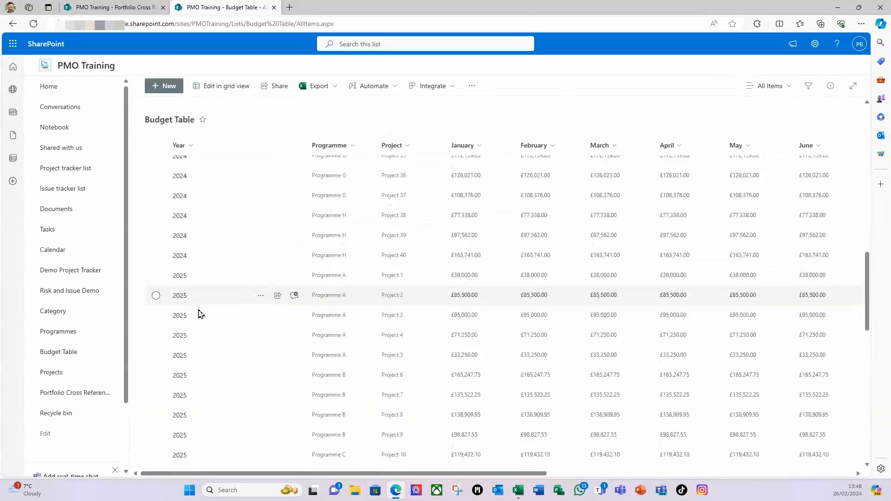
{"action": "scroll", "coordinate": [196, 404], "scroll_direction": "up", "scroll_amount": 15}
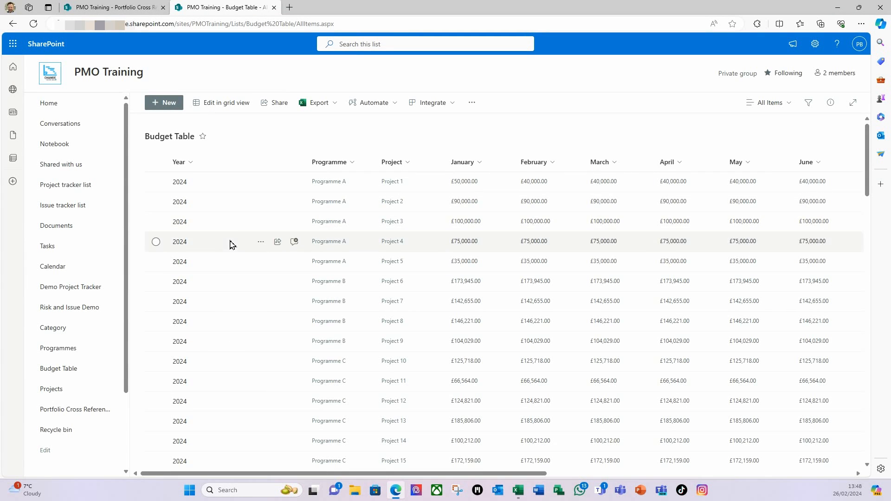
{"action": "left_click", "coordinate": [123, 6]}
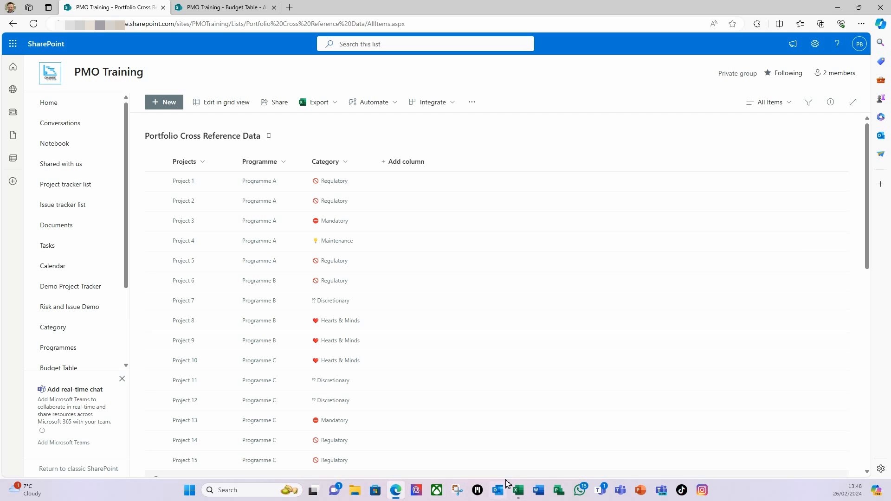
- Export the SharePoint Portfolio Cross Reference Data list to Excel, importing it as a table at cell B3 of the existing Cross Reference worksheet
{"action": "left_click", "coordinate": [518, 491]}
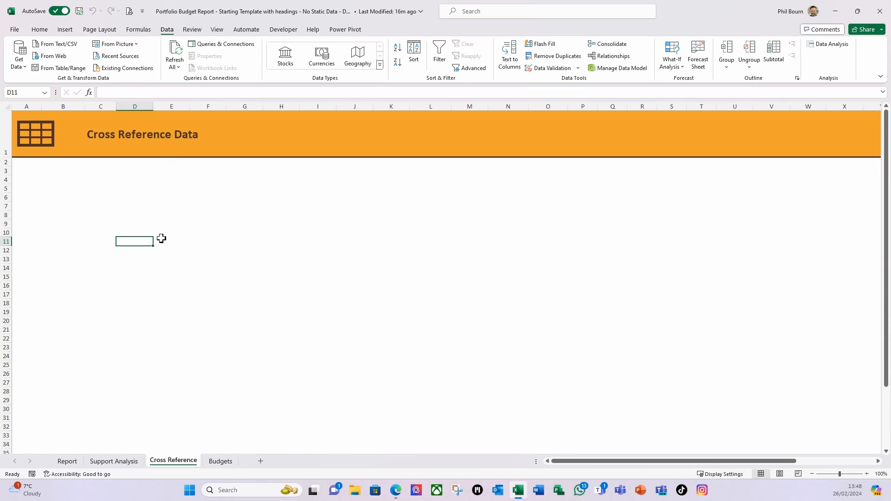
{"action": "left_click", "coordinate": [99, 171]}
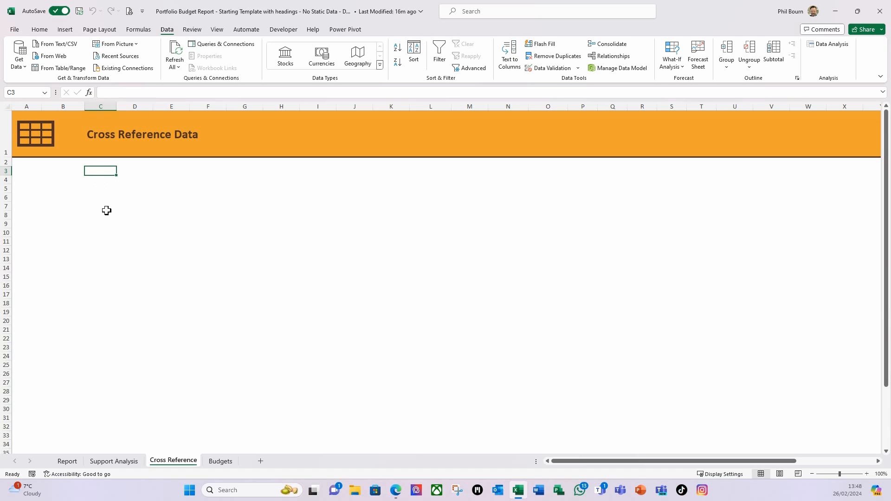
{"action": "left_click", "coordinate": [70, 178]}
{"action": "left_click", "coordinate": [61, 173]}
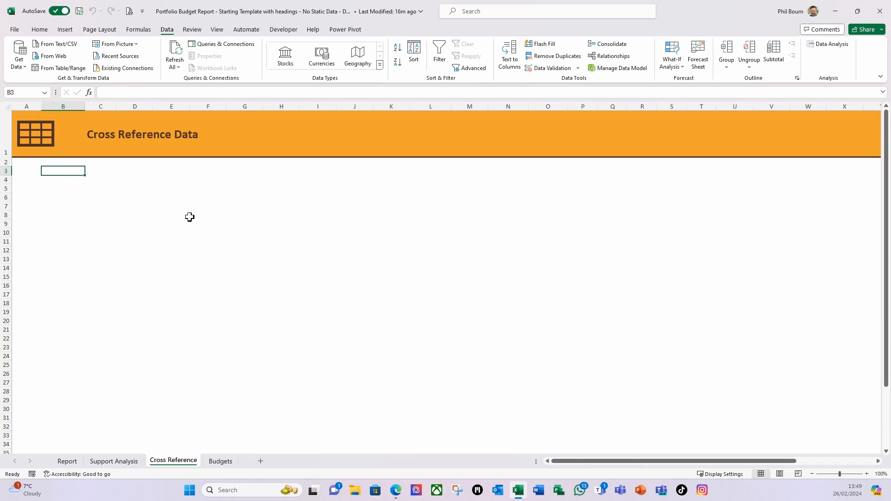
{"action": "left_click", "coordinate": [395, 490]}
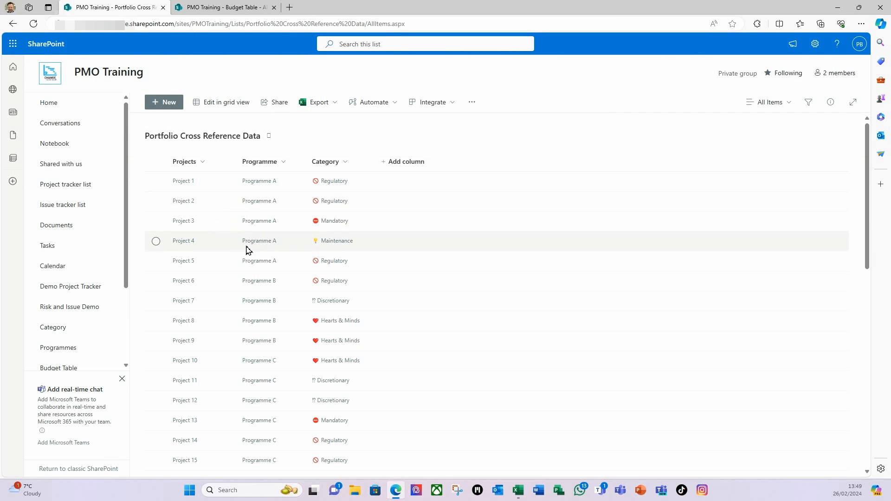
{"action": "left_click", "coordinate": [338, 107]}
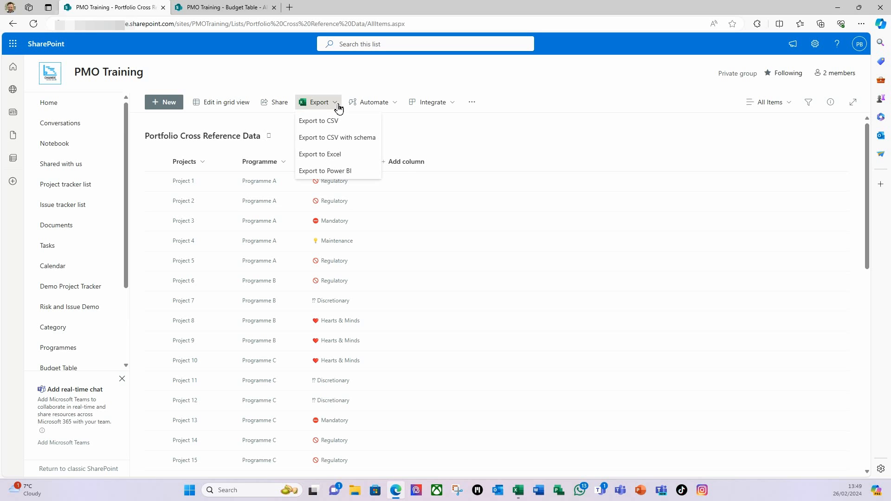
{"action": "left_click", "coordinate": [337, 158]}
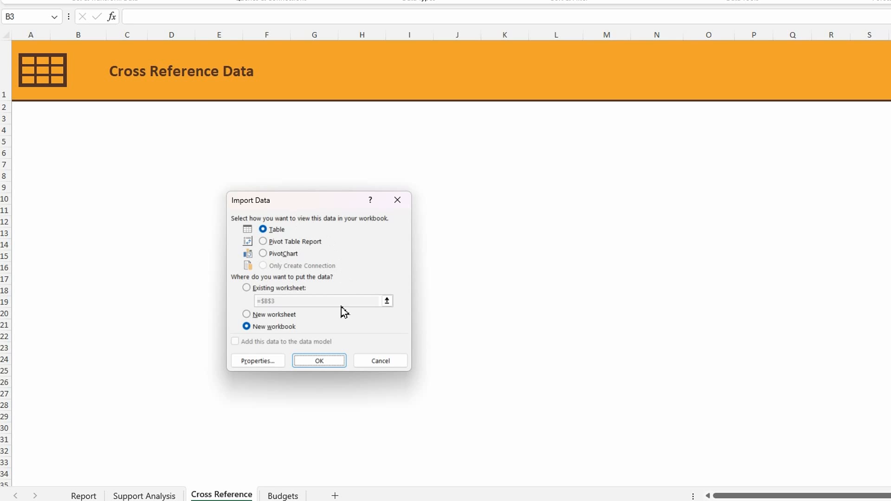
{"action": "left_click", "coordinate": [247, 288]}
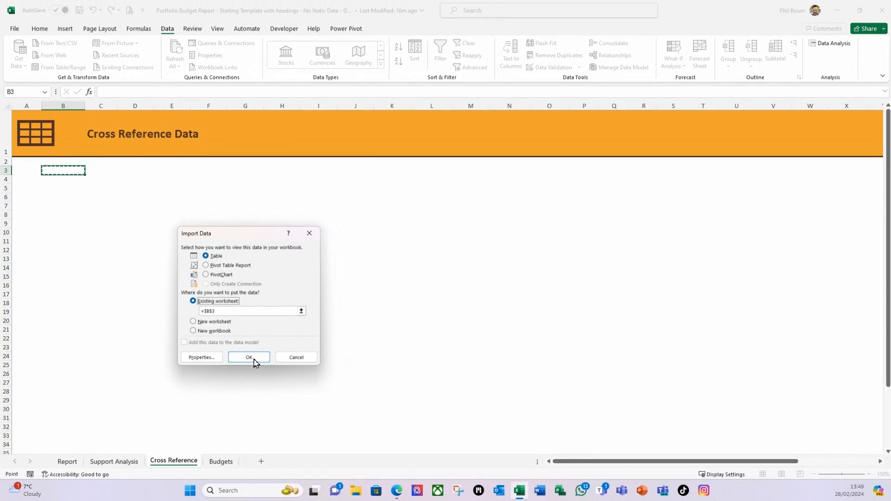
{"action": "left_click", "coordinate": [325, 363]}
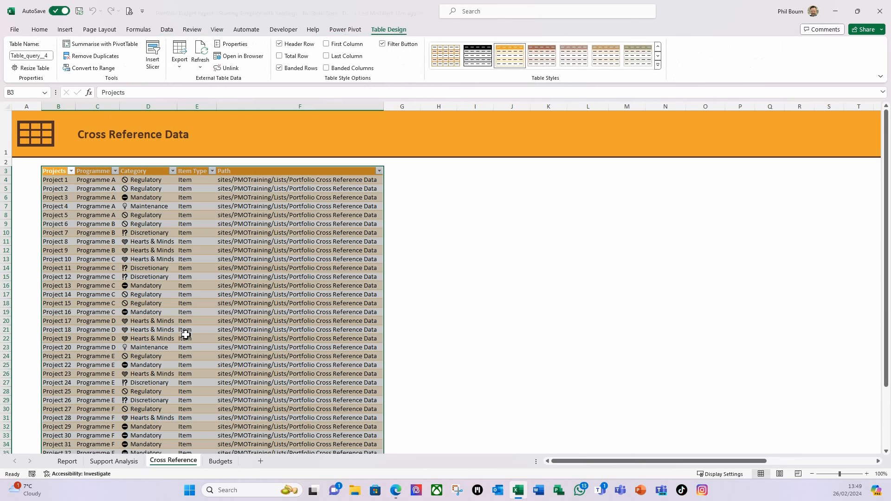
- Delete the Item Type and Path columns from the imported cross reference table
{"action": "left_click", "coordinate": [94, 206]}
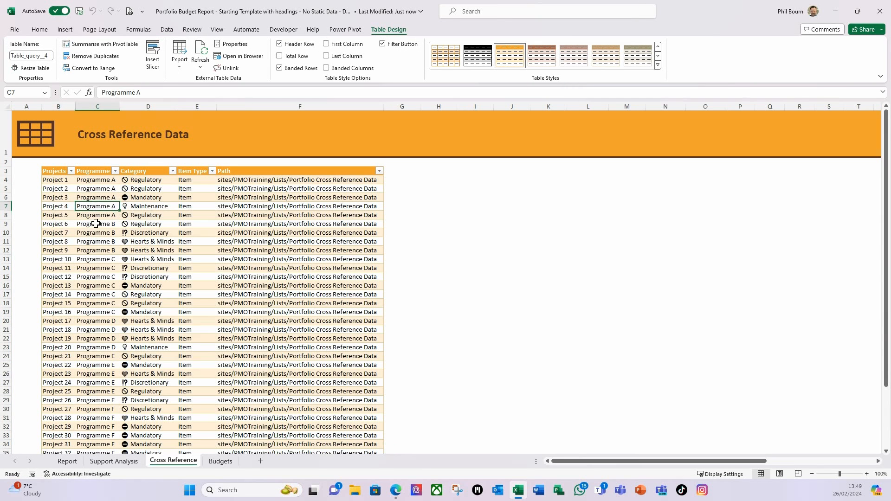
{"action": "left_click", "coordinate": [63, 199]}
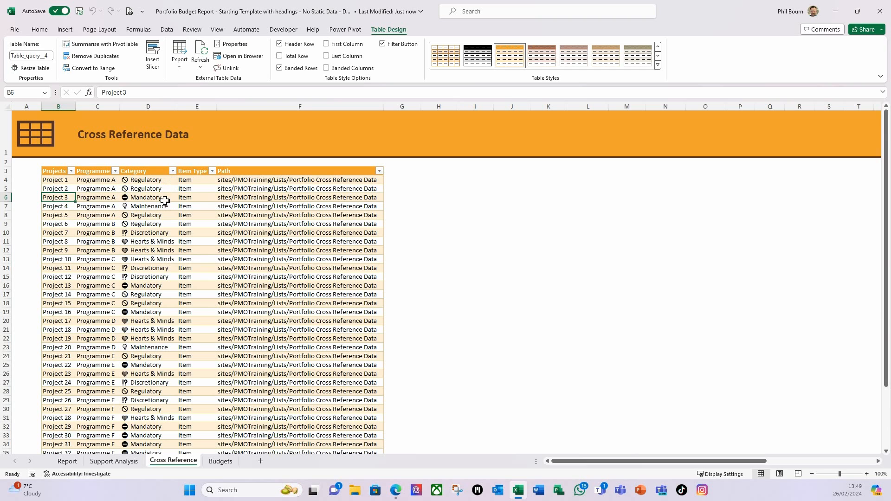
{"action": "left_click", "coordinate": [190, 171]}
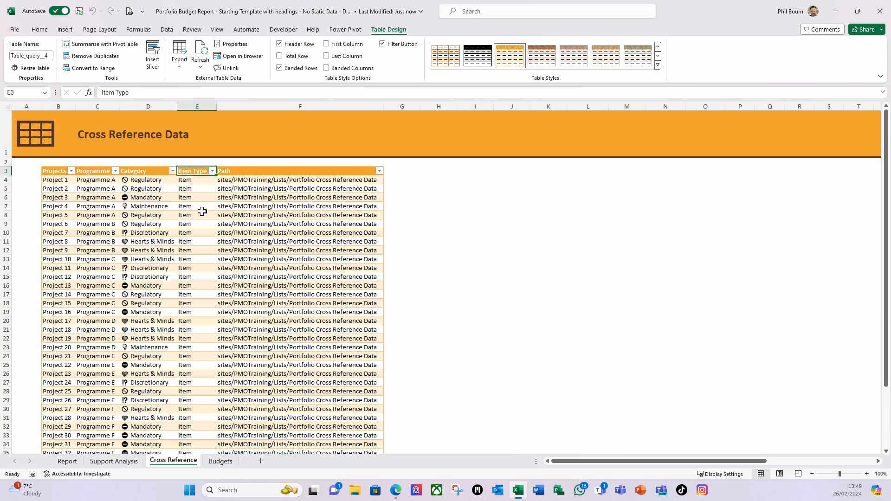
{"action": "right_click", "coordinate": [194, 173]}
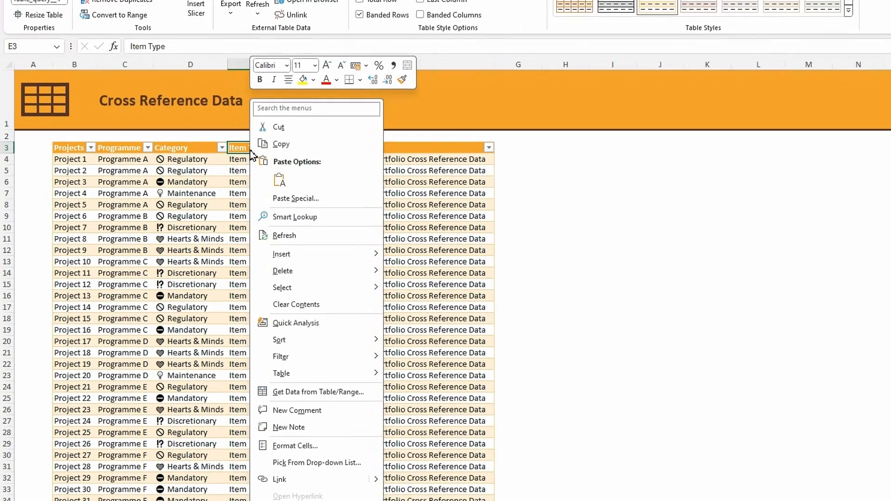
{"action": "mouse_move", "coordinate": [308, 271]}
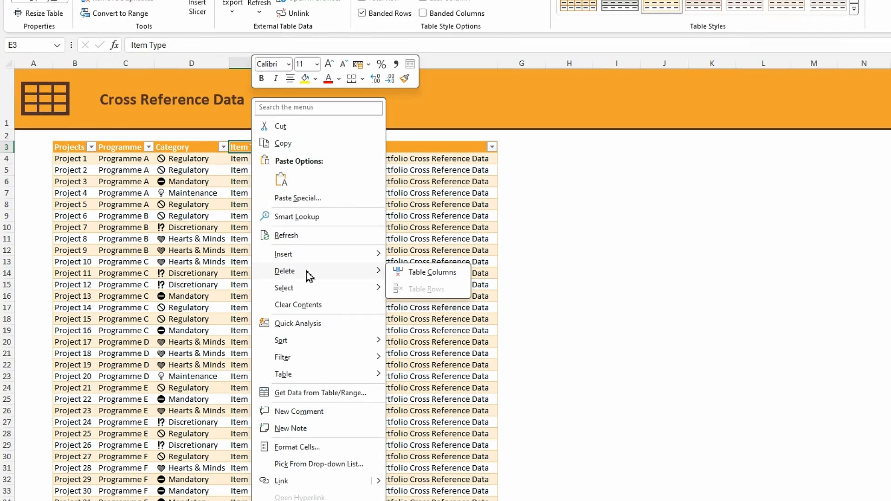
{"action": "left_click", "coordinate": [429, 275]}
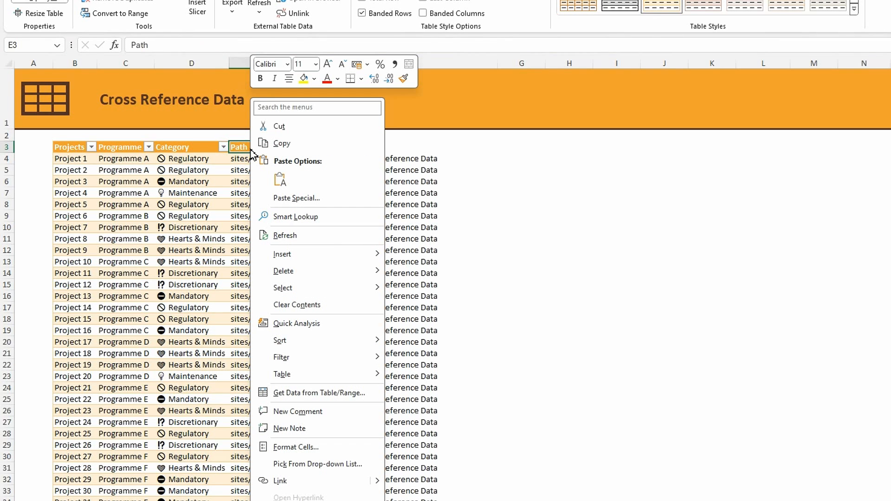
{"action": "left_click", "coordinate": [426, 275]}
- Rename the imported cross reference table as tblCrossReference
{"action": "left_click", "coordinate": [169, 207]}
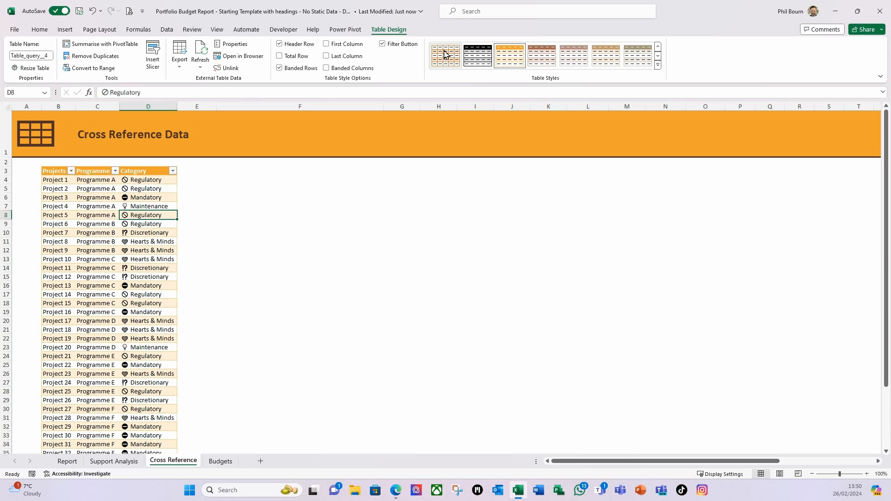
{"action": "left_click", "coordinate": [36, 56]}
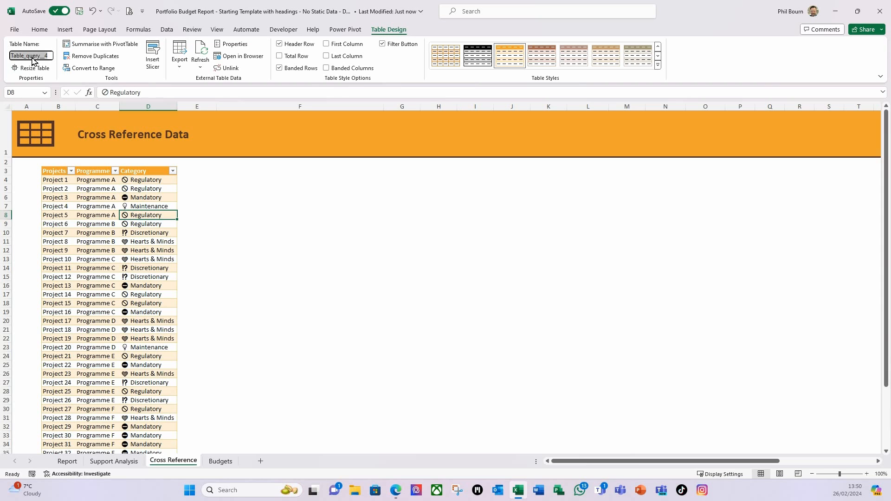
{"action": "type", "text": "tblCro"}
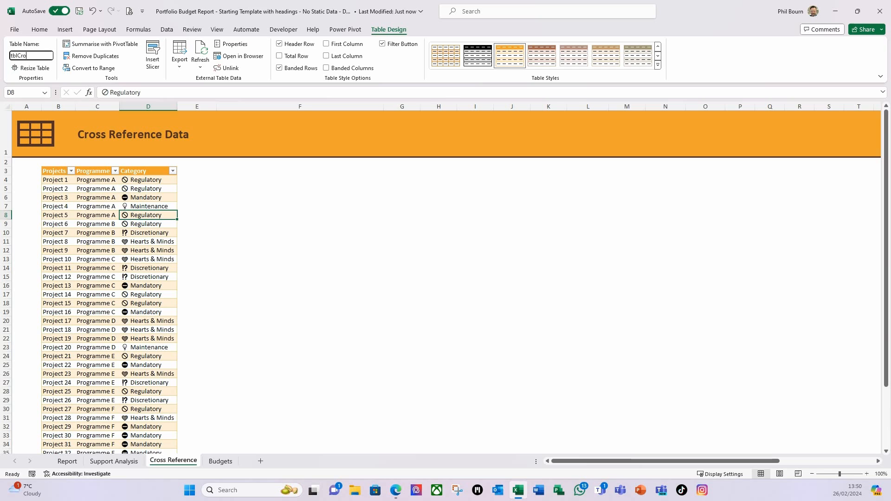
{"action": "type", "text": "ssReference"}
{"action": "key", "text": "Return"}
- Add the tblCrossReference table to the Power Pivot data model and widen its Category column to fit the text
{"action": "left_click", "coordinate": [92, 215]}
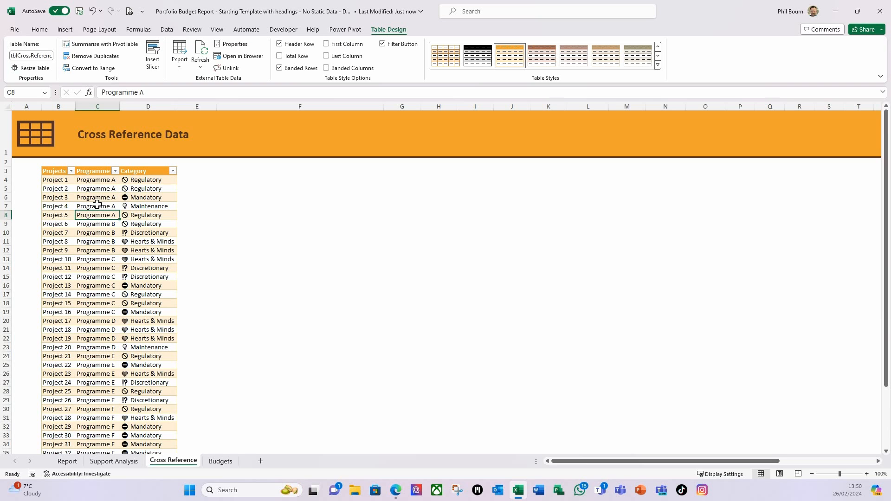
{"action": "left_click", "coordinate": [346, 30]}
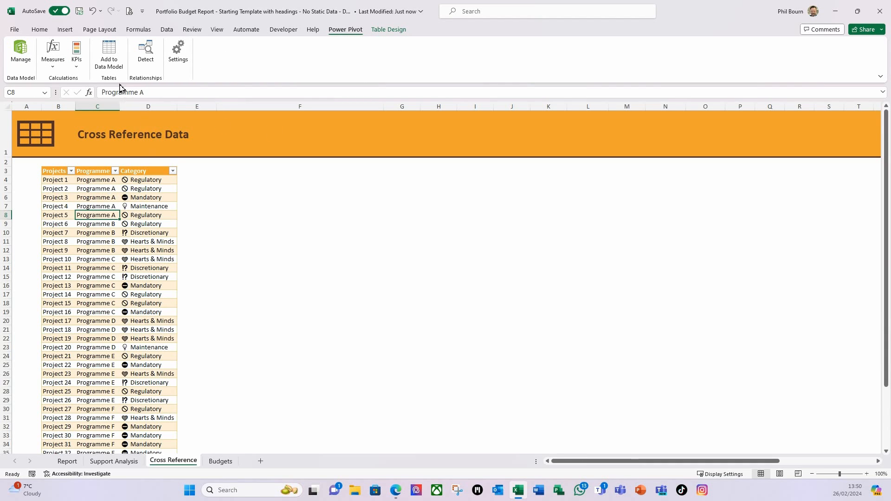
{"action": "left_click", "coordinate": [112, 59]}
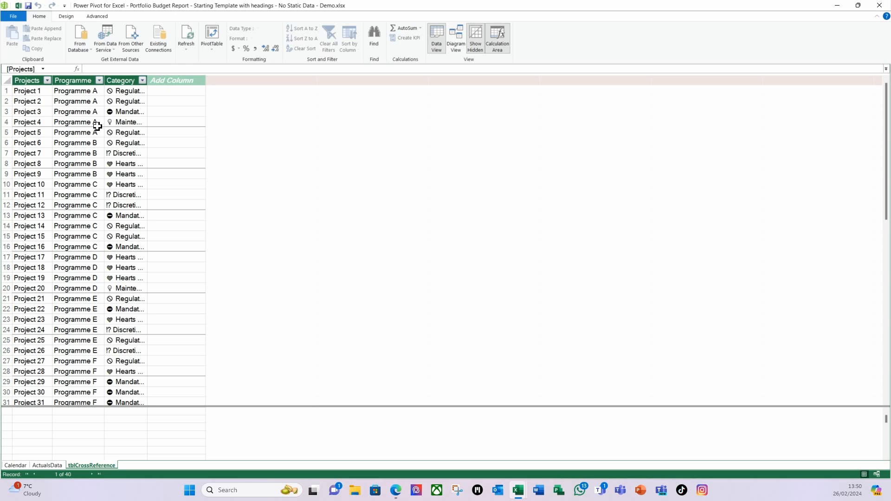
{"action": "left_click_drag", "start_coordinate": [150, 77], "coordinate": [176, 78]}
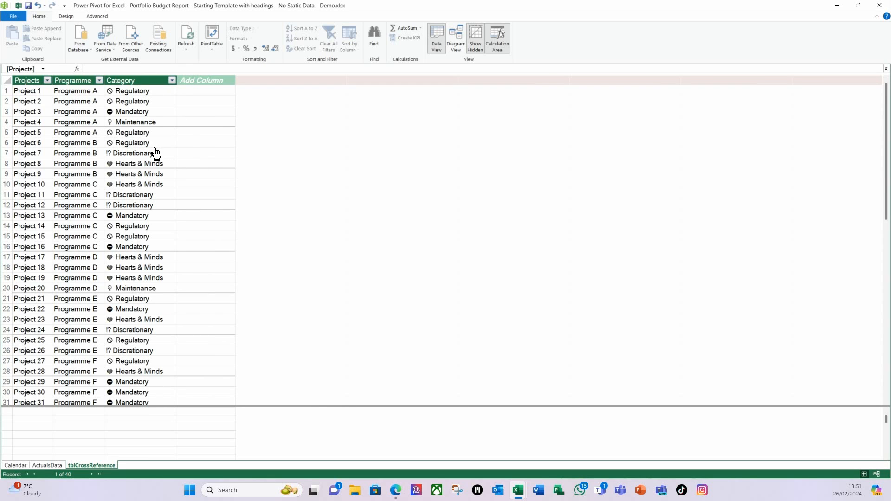
- Review the ActualsData, Calendar and tblCrossReference tables in the data model, returning to the workbook and dismissing the AutoSave notice
{"action": "left_click", "coordinate": [47, 466]}
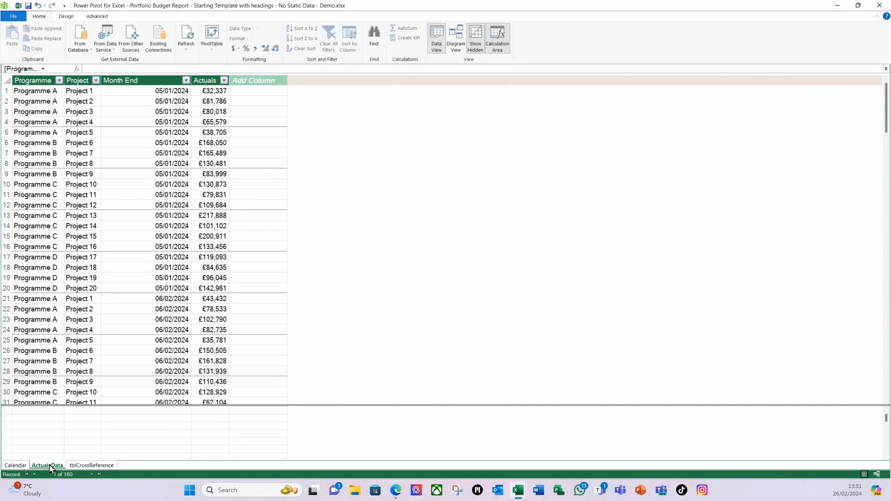
{"action": "left_click", "coordinate": [18, 467]}
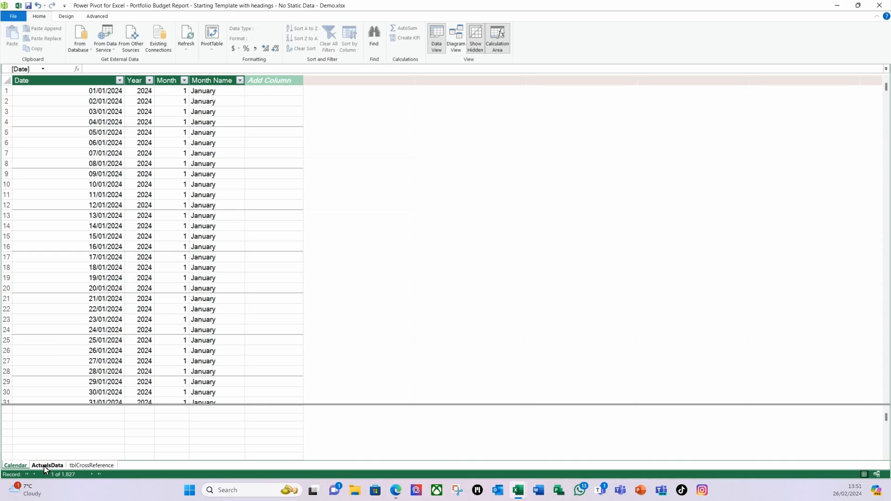
{"action": "left_click", "coordinate": [95, 466]}
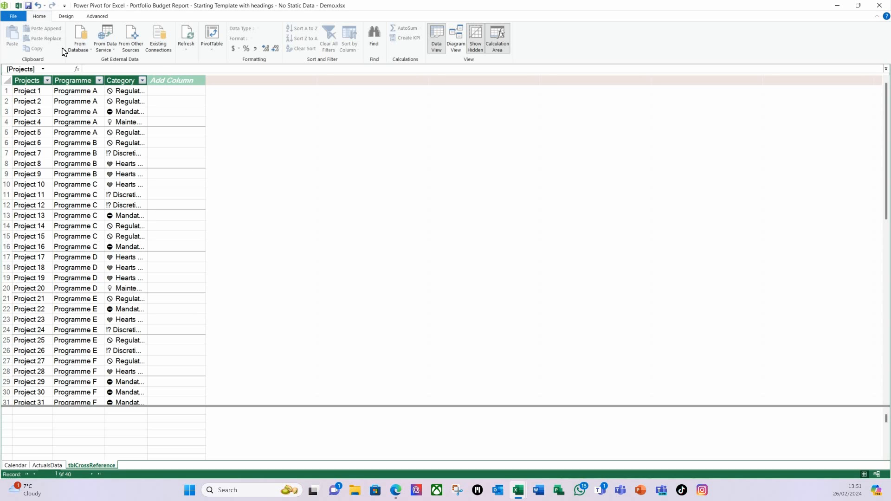
{"action": "left_click", "coordinate": [18, 7]}
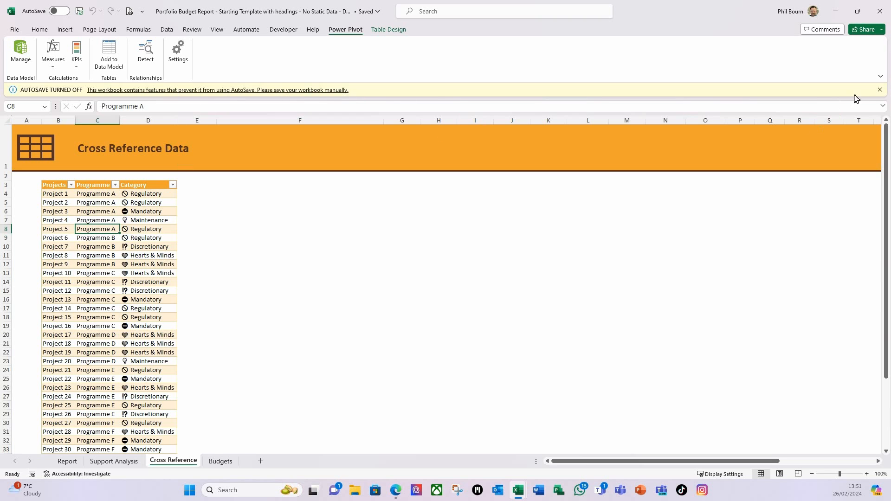
{"action": "left_click", "coordinate": [880, 90]}
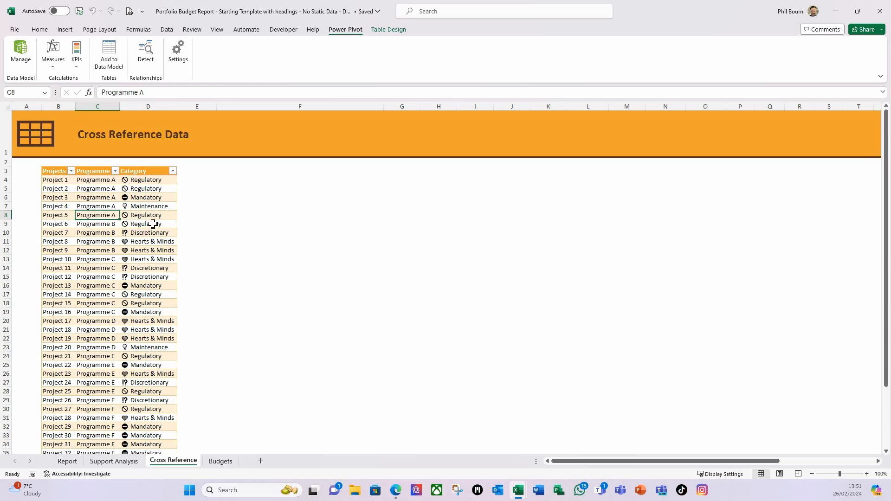
- Select cell B3 on the Budgets sheet, then switch to the browser and export the SharePoint Budget Table list to Excel
{"action": "left_click", "coordinate": [221, 462]}
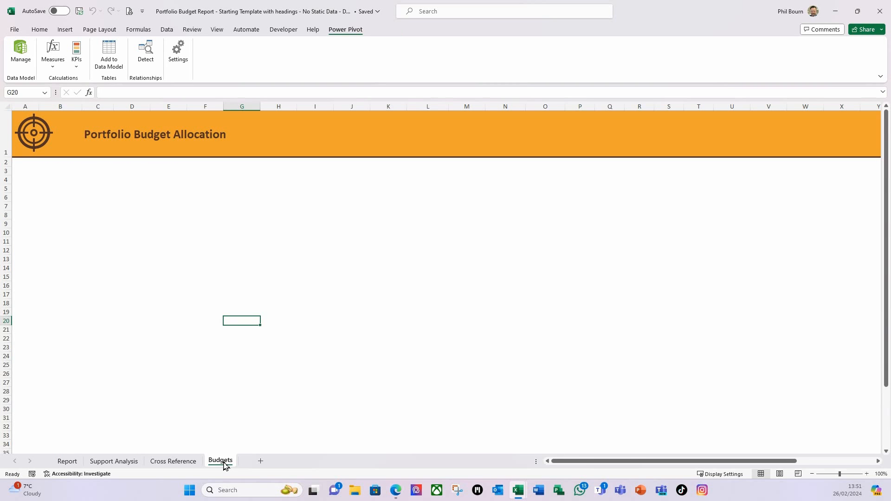
{"action": "left_click", "coordinate": [55, 173]}
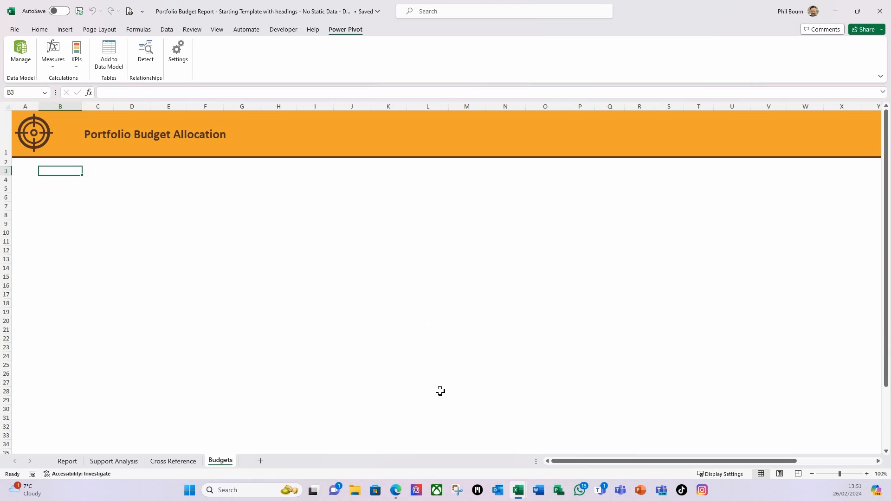
{"action": "left_click", "coordinate": [395, 490]}
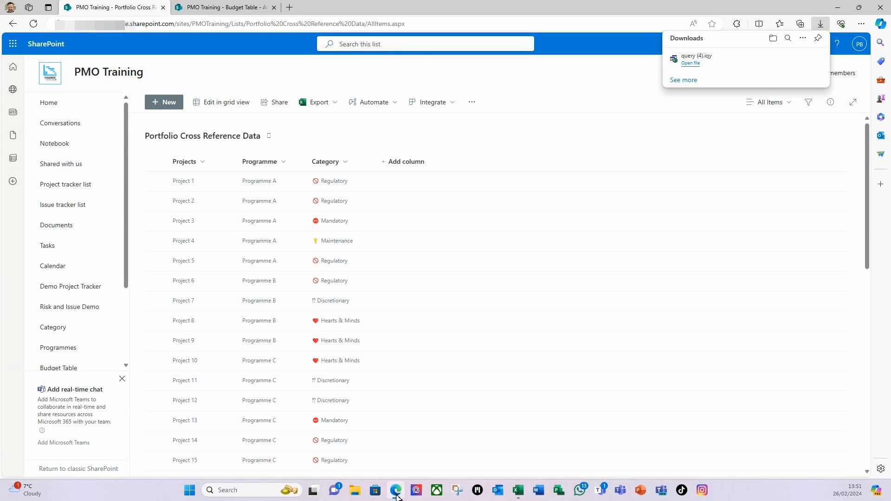
{"action": "left_click", "coordinate": [200, 7]}
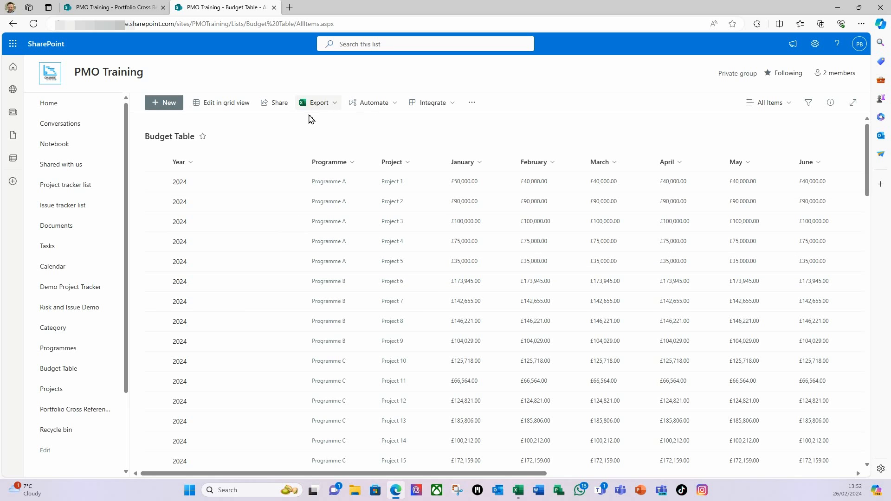
{"action": "left_click", "coordinate": [336, 109]}
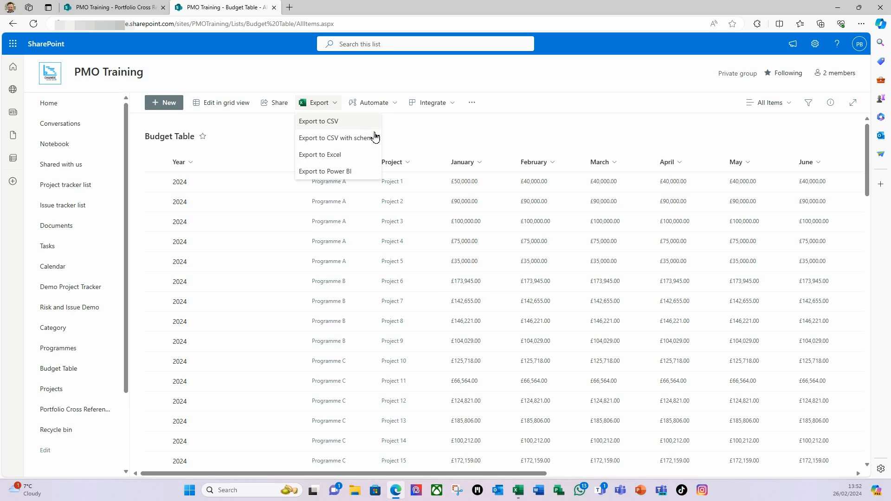
{"action": "left_click", "coordinate": [339, 157]}
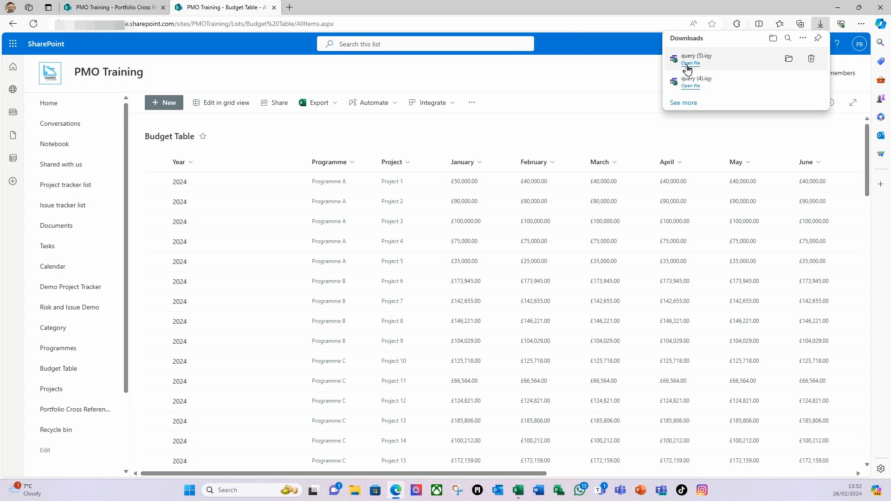
- Open the downloaded query (5).iqy file with data connections enabled and import it as a table into the existing Budgets worksheet at B3
{"action": "left_click", "coordinate": [691, 63]}
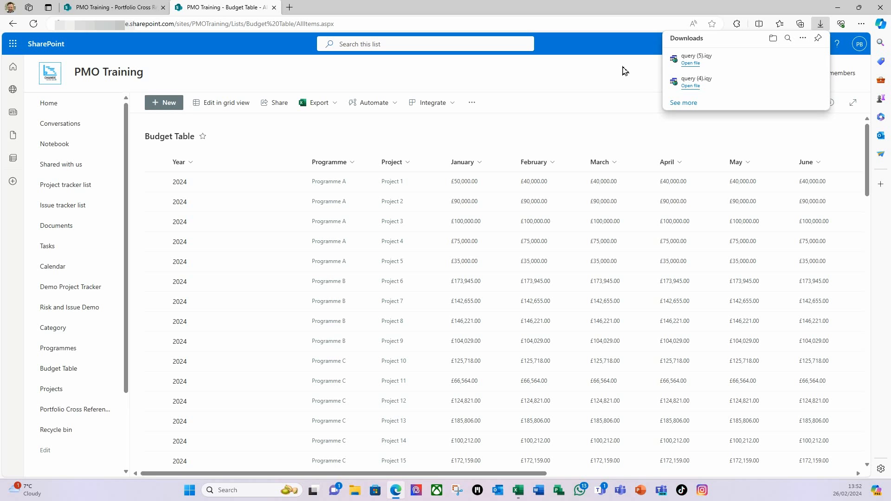
{"action": "left_click", "coordinate": [690, 63]}
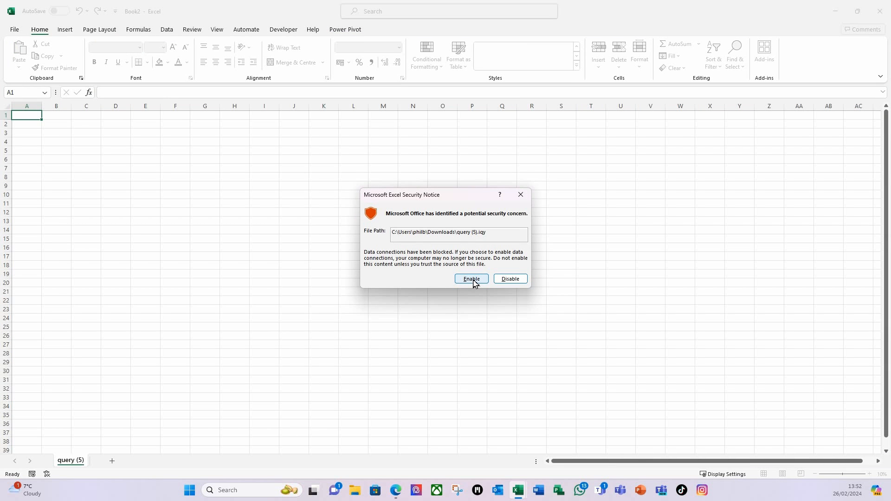
{"action": "left_click", "coordinate": [472, 279]}
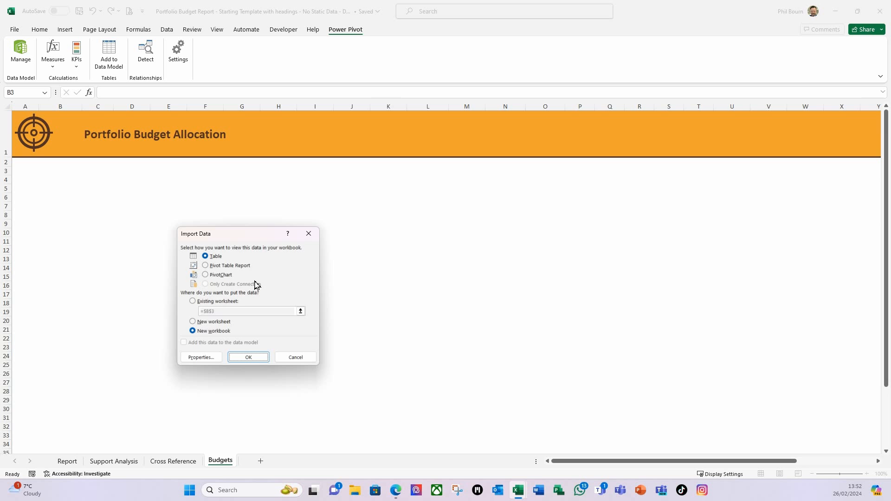
{"action": "left_click", "coordinate": [193, 302]}
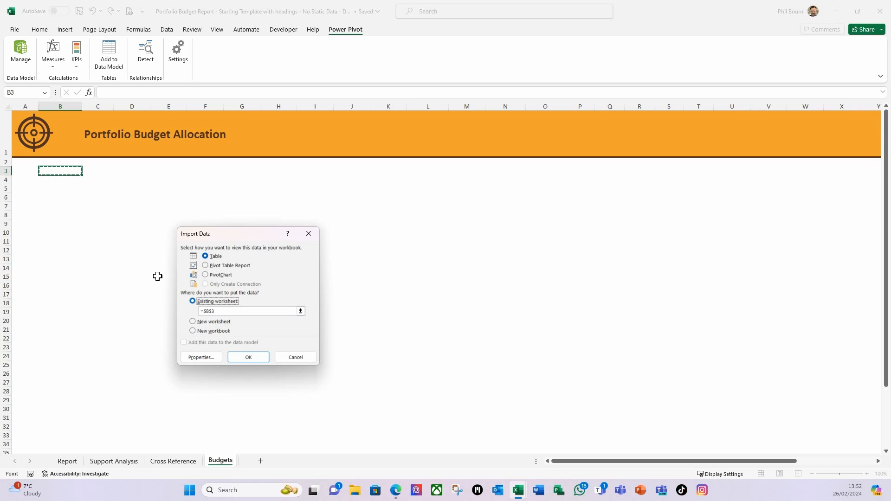
{"action": "left_click", "coordinate": [248, 358]}
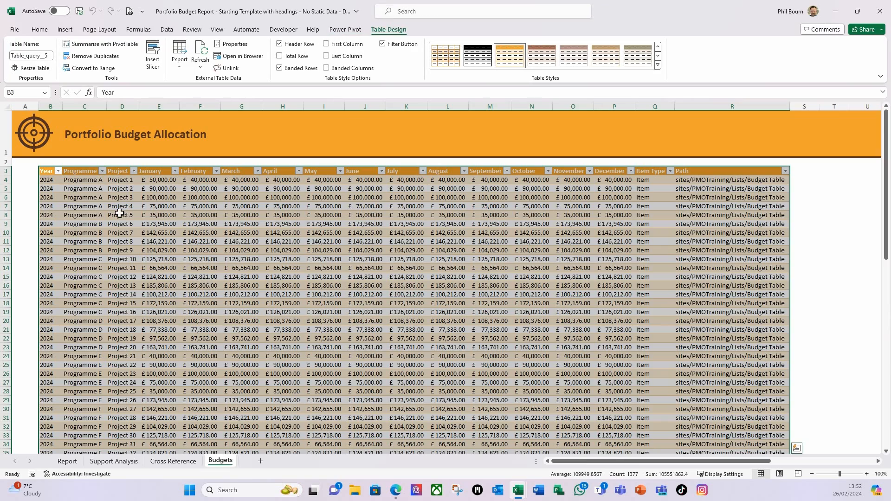
- Delete the Item Type and Path columns from the imported budget table
{"action": "left_click", "coordinate": [110, 203]}
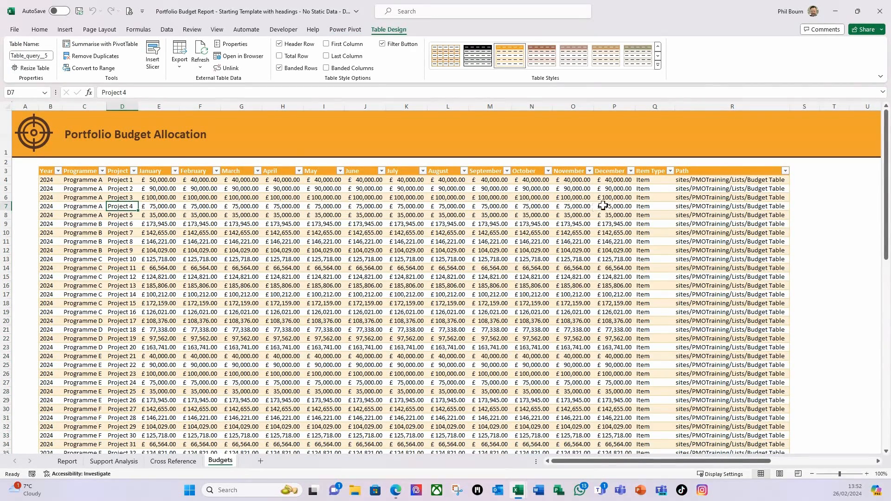
{"action": "left_click", "coordinate": [646, 173]}
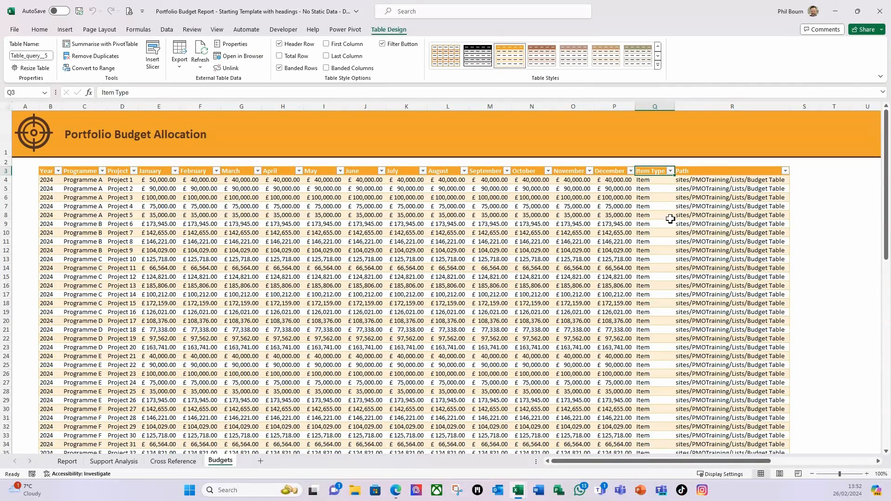
{"action": "right_click", "coordinate": [652, 173]}
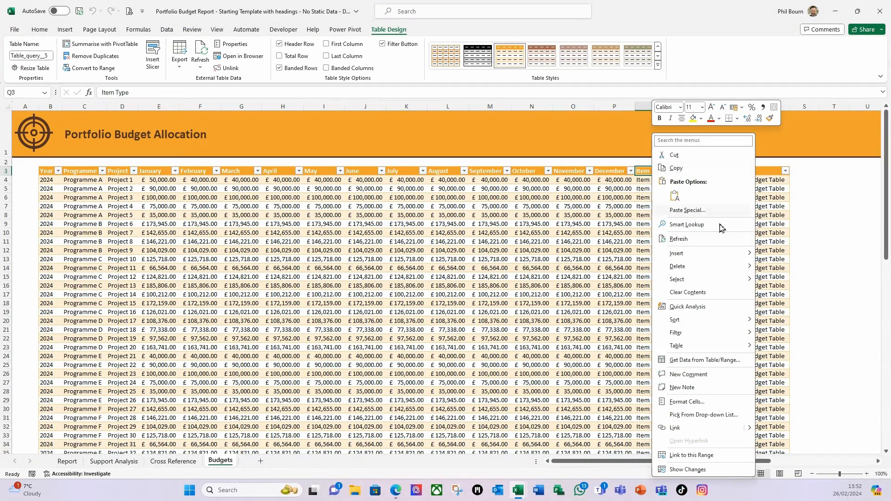
{"action": "mouse_move", "coordinate": [693, 273]}
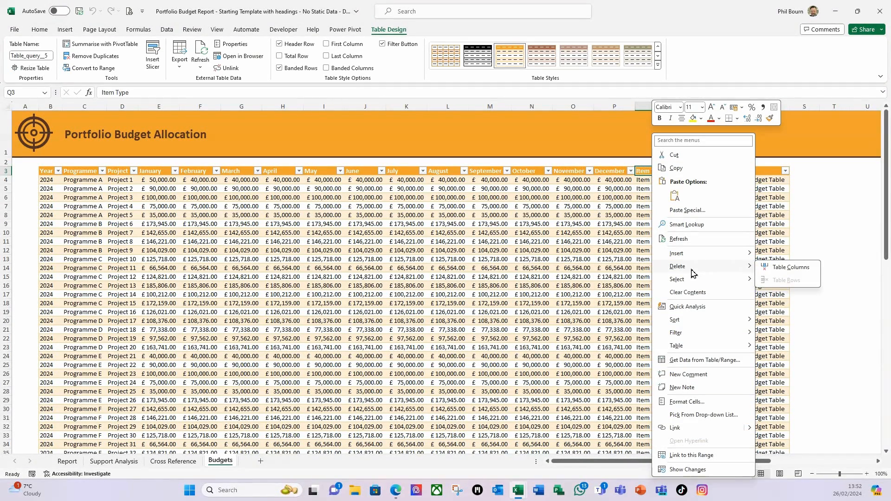
{"action": "left_click", "coordinate": [785, 268]}
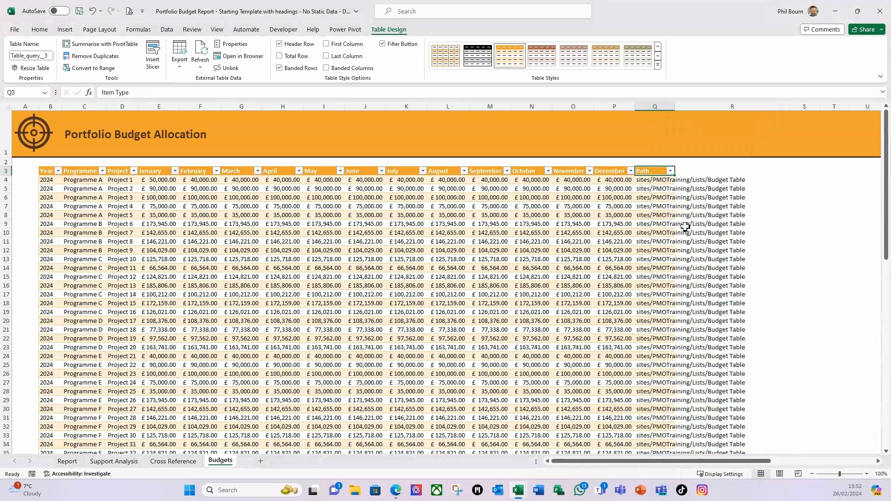
{"action": "right_click", "coordinate": [654, 171]}
{"action": "mouse_move", "coordinate": [703, 266]}
{"action": "left_click", "coordinate": [783, 268]}
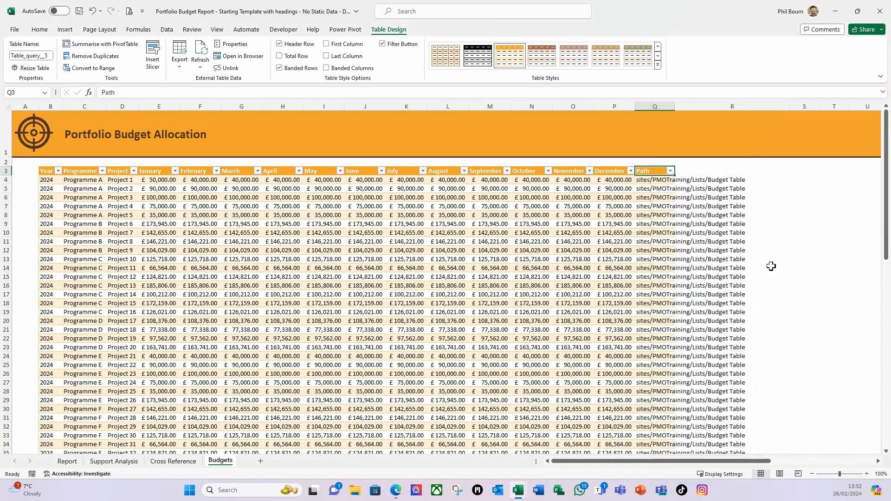
{"action": "left_click", "coordinate": [406, 241]}
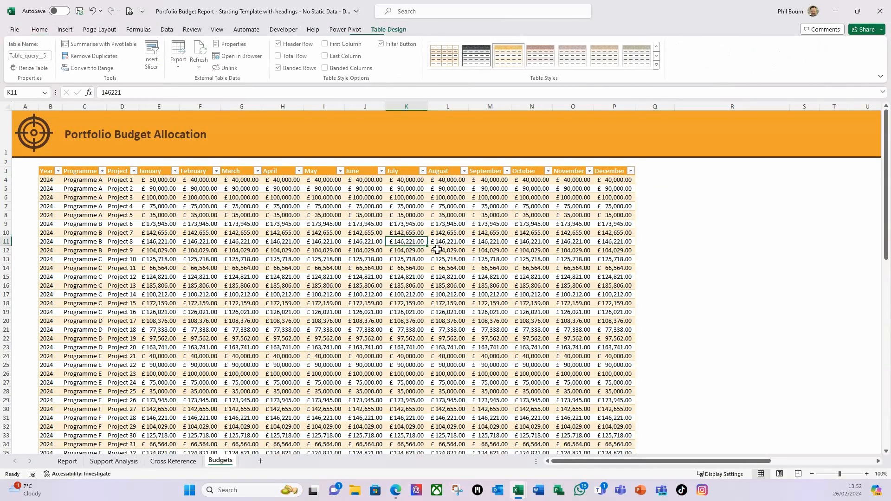
- Rename the imported budget table as tblPortfolioBudgets
{"action": "left_click", "coordinate": [123, 201]}
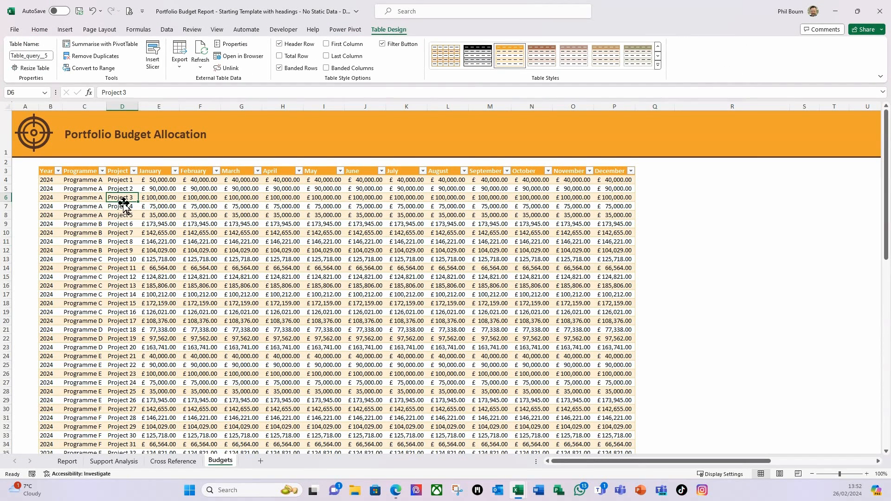
{"action": "left_click", "coordinate": [42, 56]}
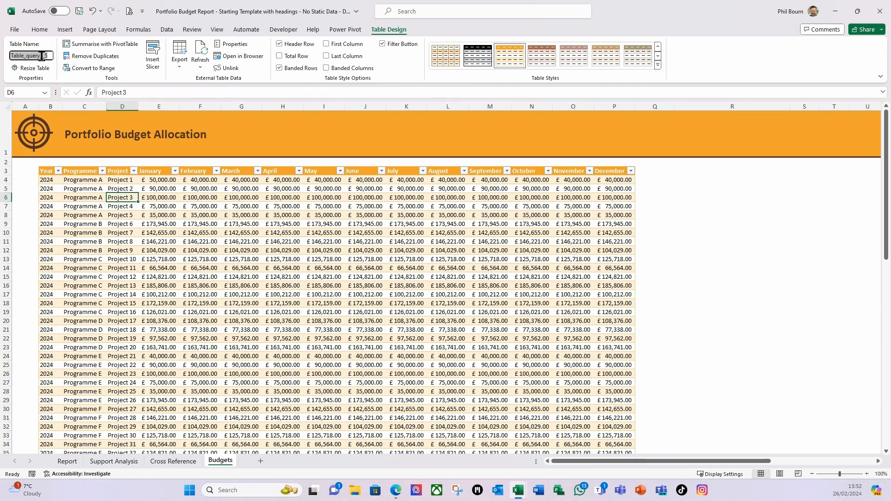
{"action": "type", "text": "tb"}
{"action": "type", "text": "lPortfol"}
{"action": "type", "text": "ioBudgets"}
{"action": "key", "text": "Return"}
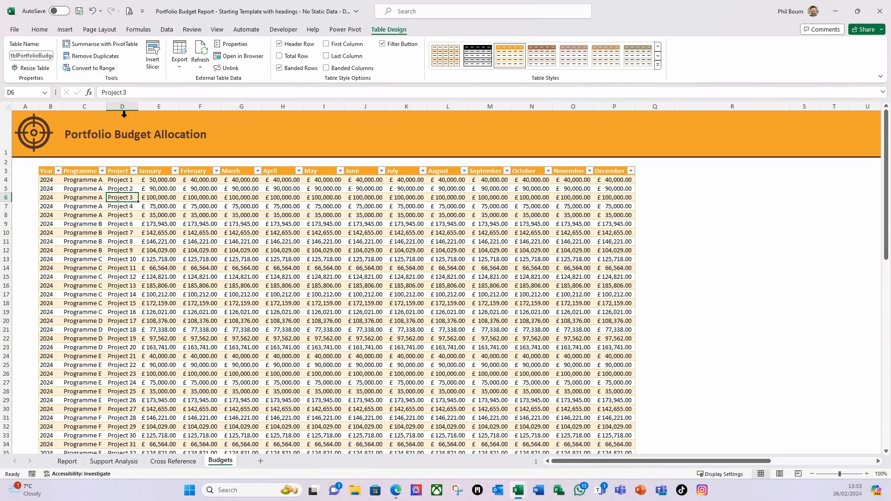
- Switch to the SharePoint Budget Table list and set Project 1's January budget to 40000 in grid view, leaving grid view when done
{"action": "left_click", "coordinate": [269, 196]}
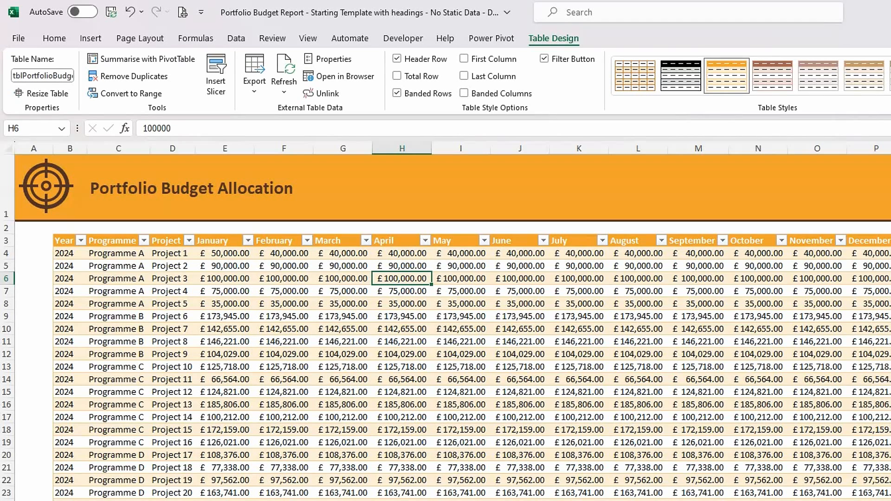
{"action": "key", "text": "alt+Tab"}
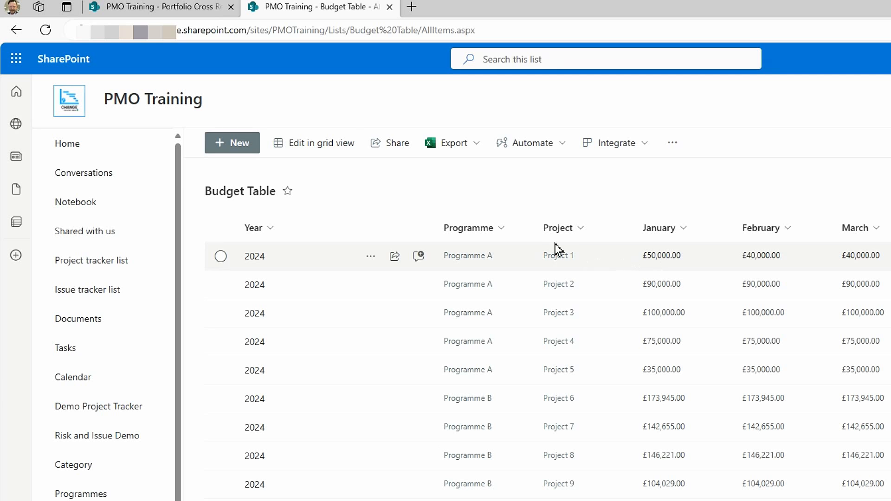
{"action": "left_click", "coordinate": [320, 151]}
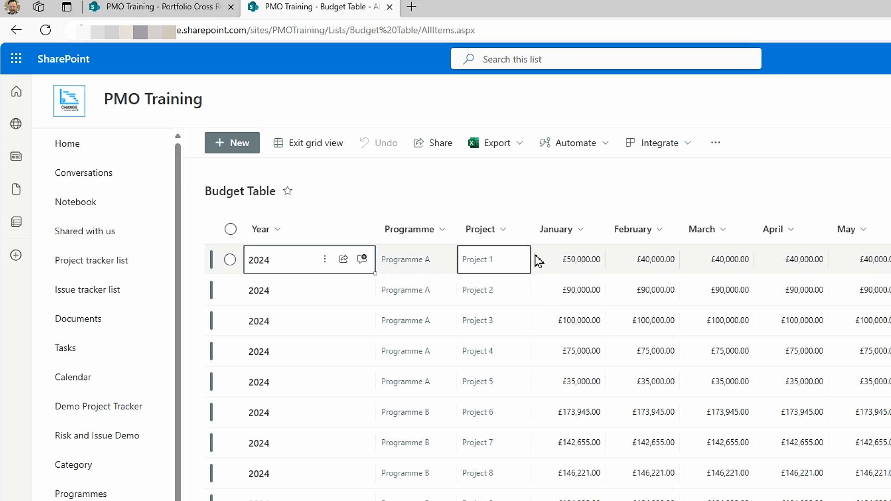
{"action": "left_click", "coordinate": [550, 265]}
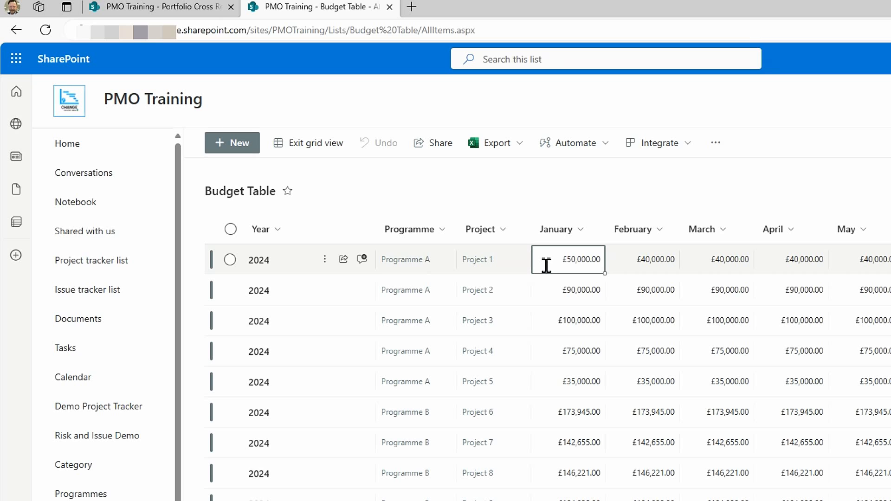
{"action": "type", "text": "40"}
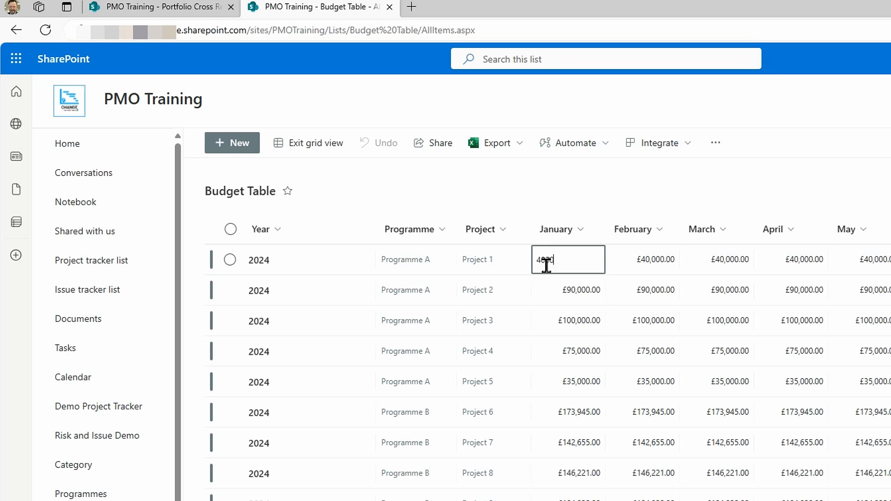
{"action": "left_click", "coordinate": [588, 371]}
{"action": "type", "text": "000"}
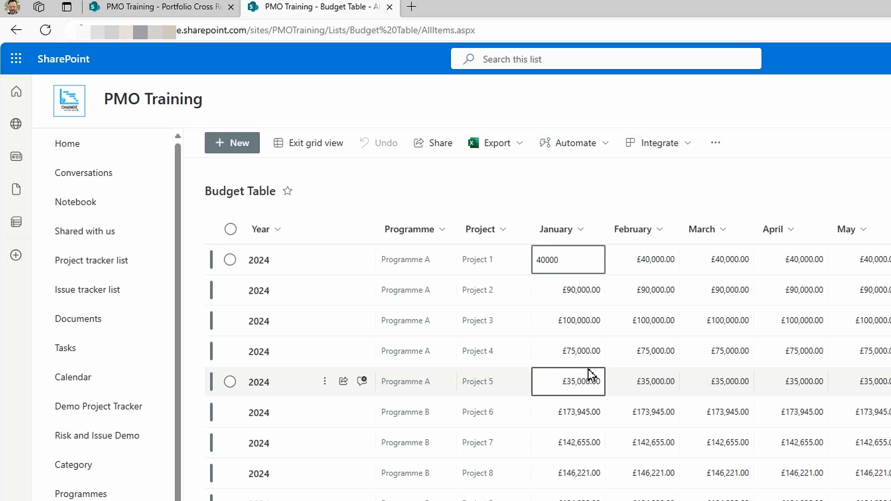
{"action": "left_click", "coordinate": [567, 346]}
{"action": "left_click", "coordinate": [556, 292]}
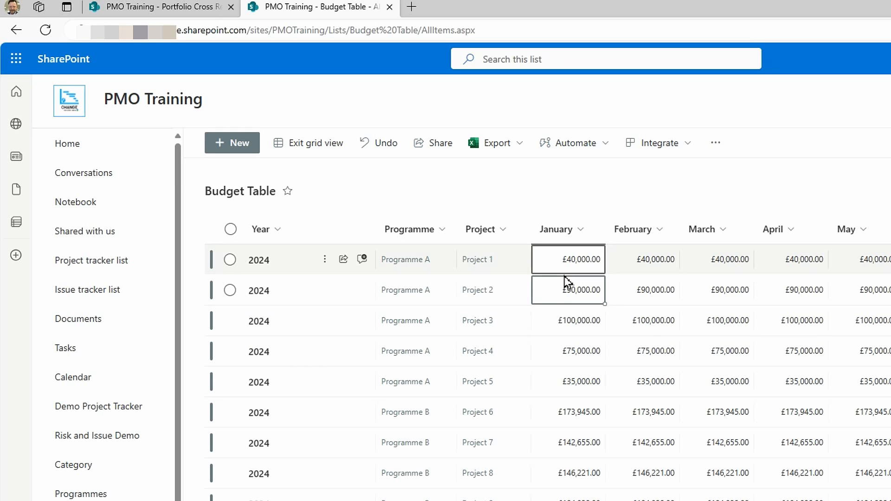
{"action": "left_click", "coordinate": [315, 144]}
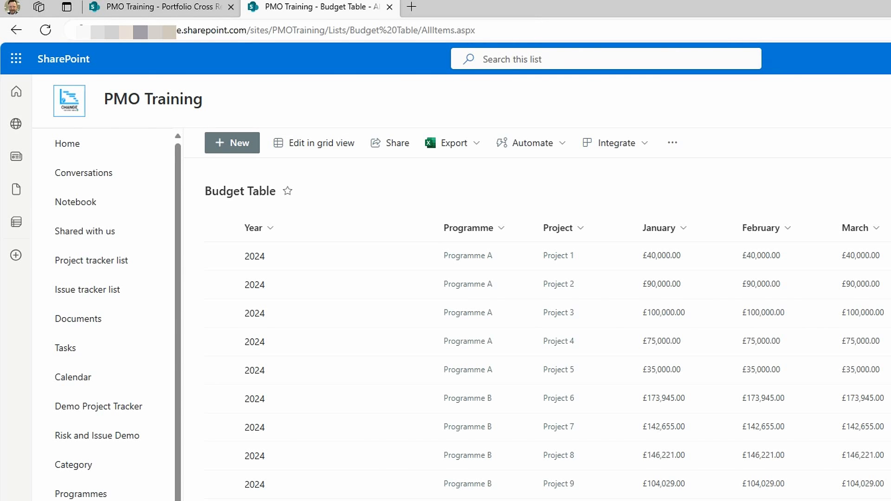
- Return to the Excel workbook and refresh all data connections to pull in the SharePoint budget change
{"action": "key", "text": "alt+Tab"}
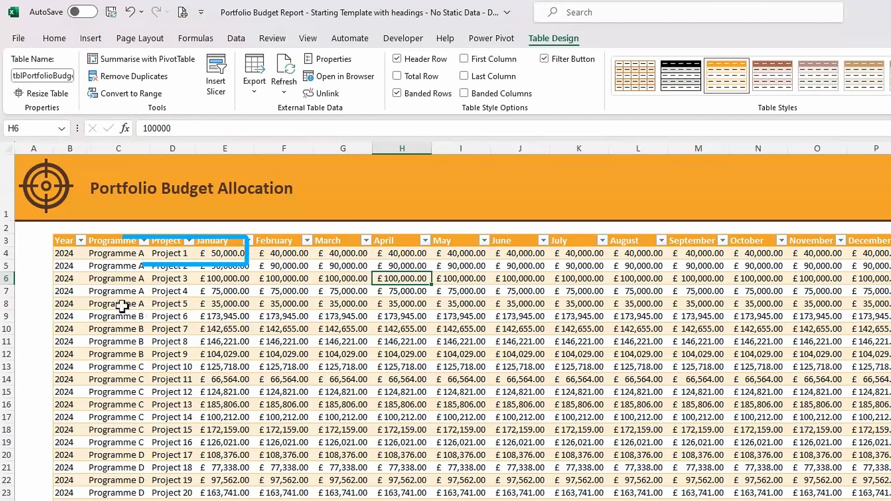
{"action": "left_click", "coordinate": [238, 42]}
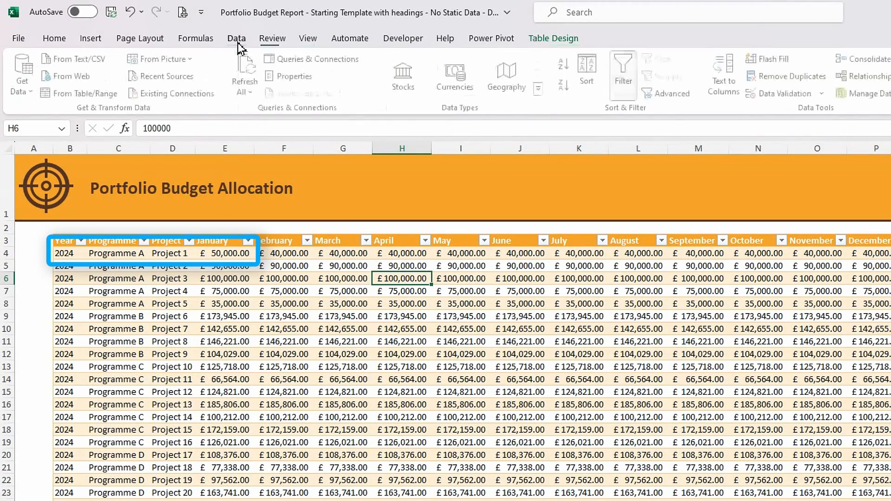
{"action": "left_click", "coordinate": [250, 72]}
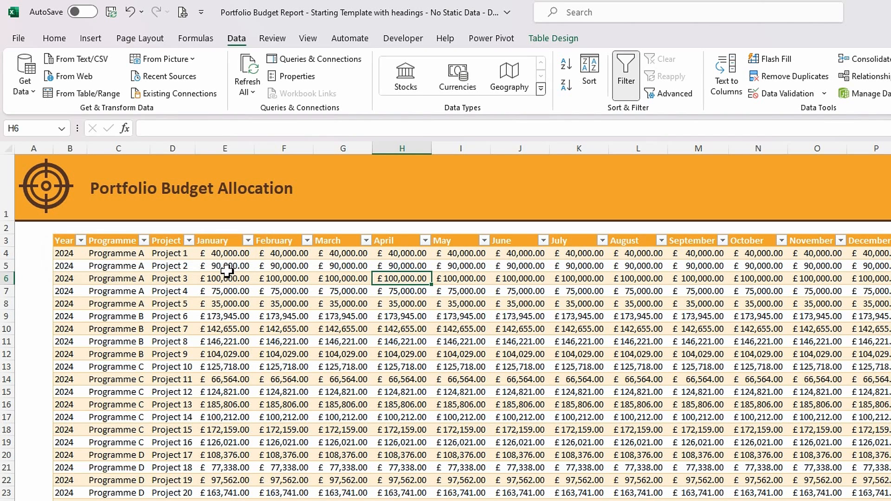
- Load the Budgets sheet table into Power Query and unpivot all columns other than Year, Programme and Project
{"action": "left_click", "coordinate": [161, 295]}
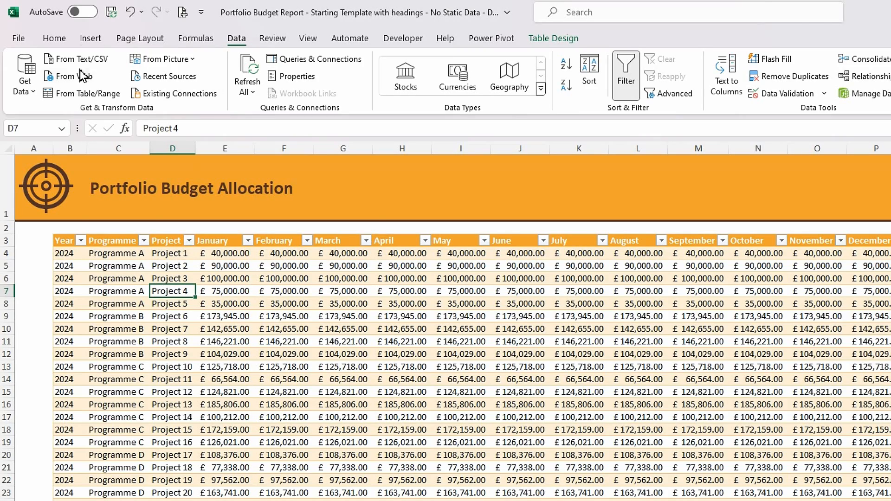
{"action": "left_click", "coordinate": [76, 94]}
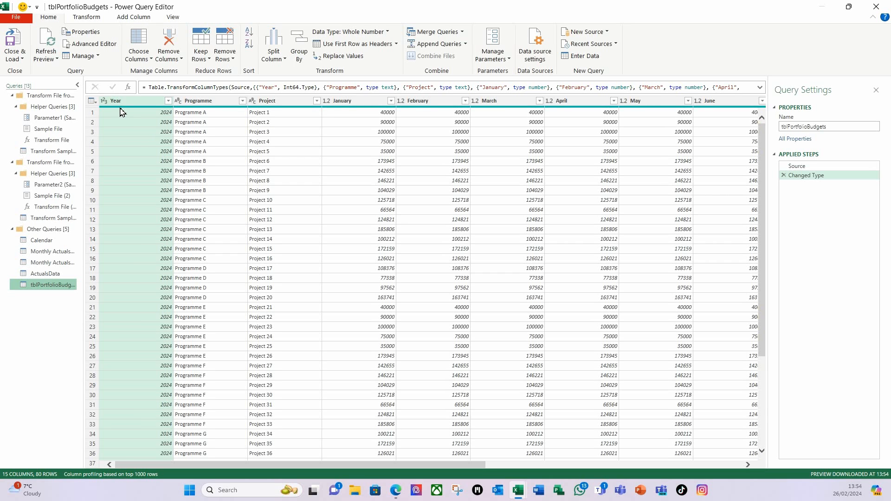
{"action": "left_click", "coordinate": [277, 101], "text": "shift"}
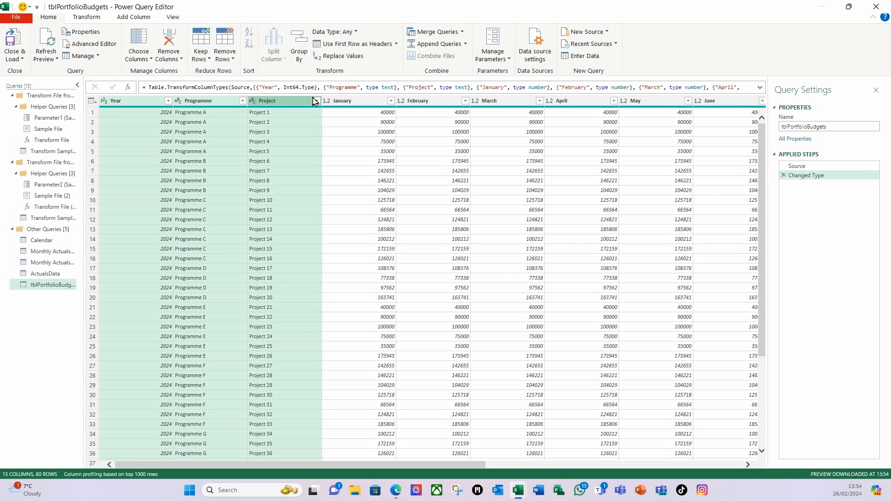
{"action": "right_click", "coordinate": [285, 107]}
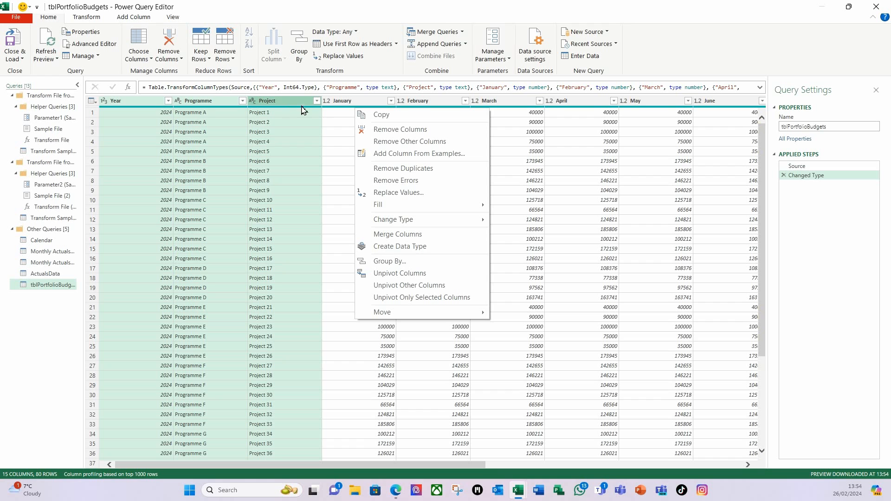
{"action": "left_click", "coordinate": [390, 289]}
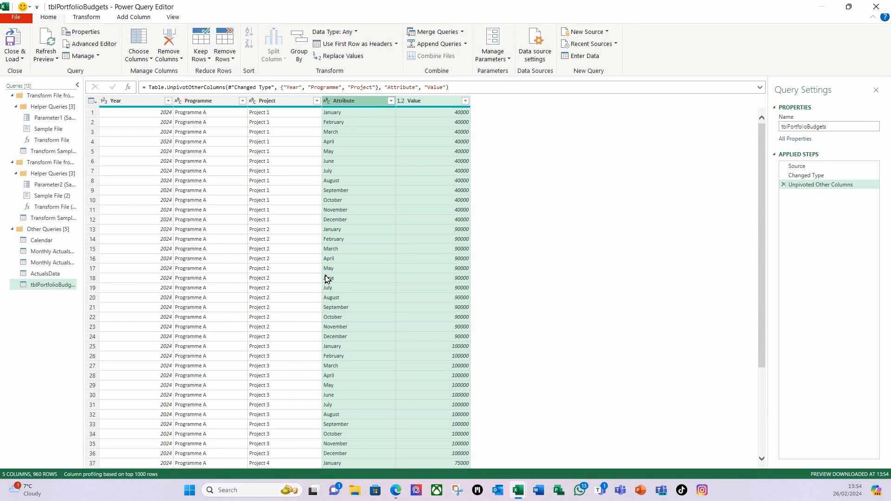
- Merge the Year and Attribute columns with a custom hyphen separator into a new column named Date
{"action": "left_click", "coordinate": [120, 102]}
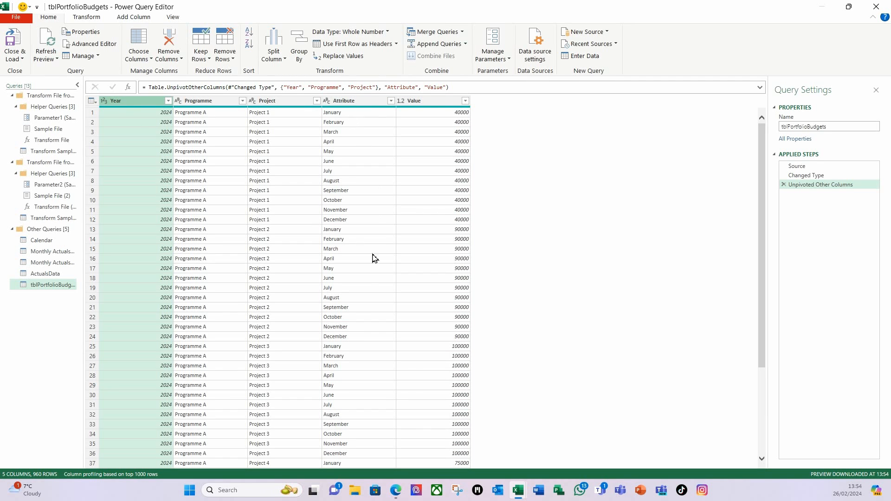
{"action": "left_click", "coordinate": [352, 102], "text": "ctrl"}
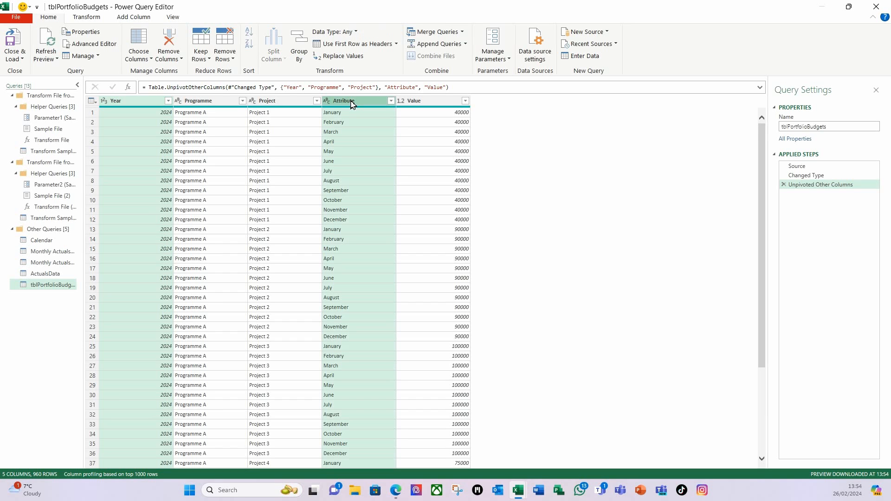
{"action": "right_click", "coordinate": [360, 106]}
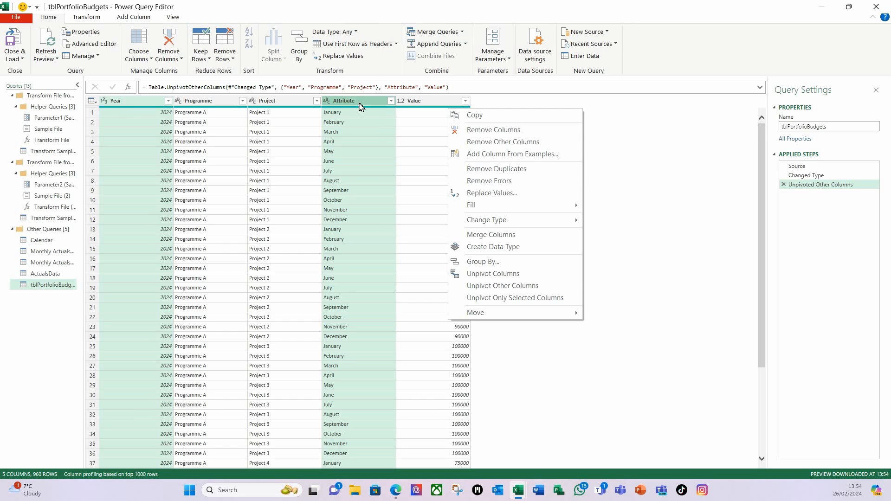
{"action": "left_click", "coordinate": [509, 236]}
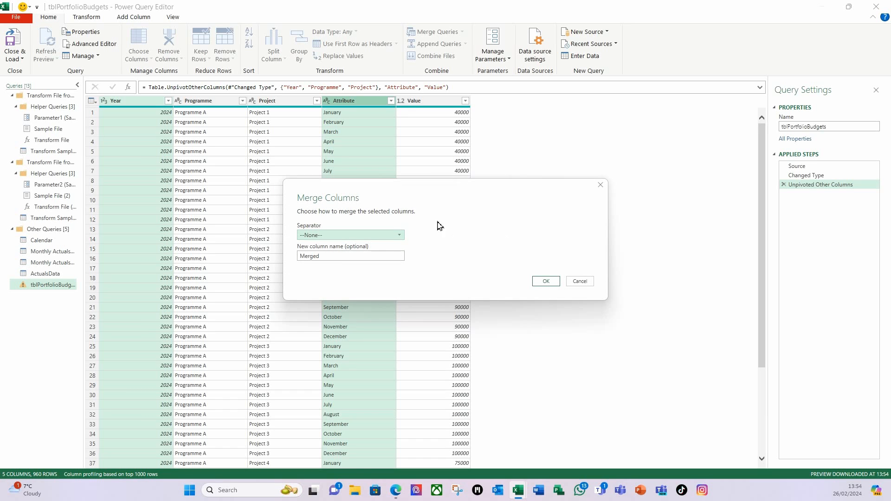
{"action": "left_click", "coordinate": [398, 239]}
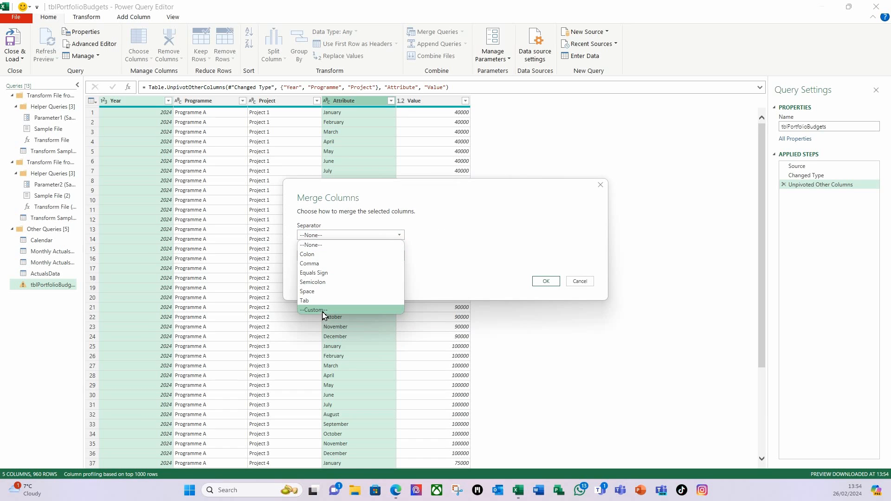
{"action": "left_click", "coordinate": [324, 312]}
{"action": "left_click", "coordinate": [318, 249]}
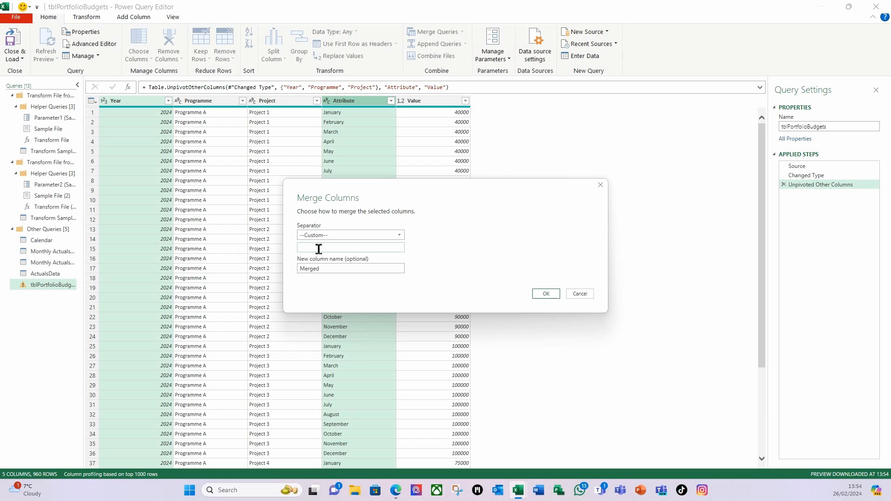
{"action": "left_click", "coordinate": [330, 269]}
{"action": "type", "text": "D"}
{"action": "left_click", "coordinate": [546, 294]}
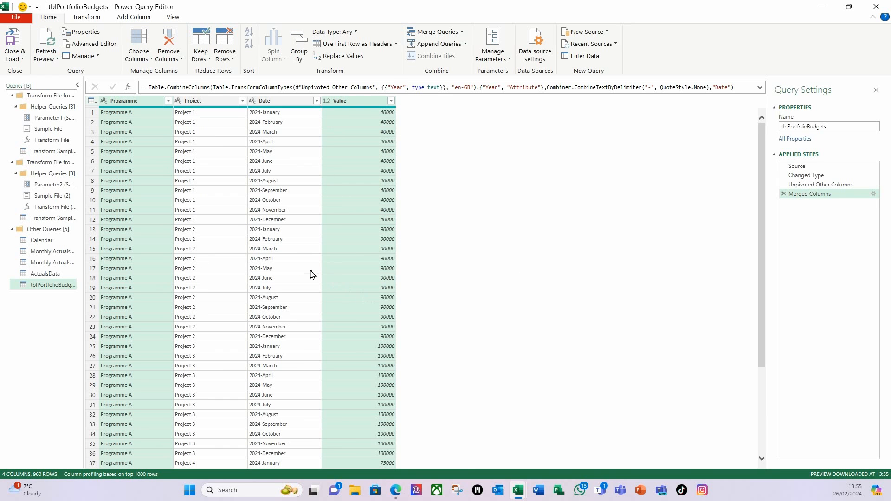
- Change the merged Date column's data type to Date
{"action": "left_click", "coordinate": [276, 103]}
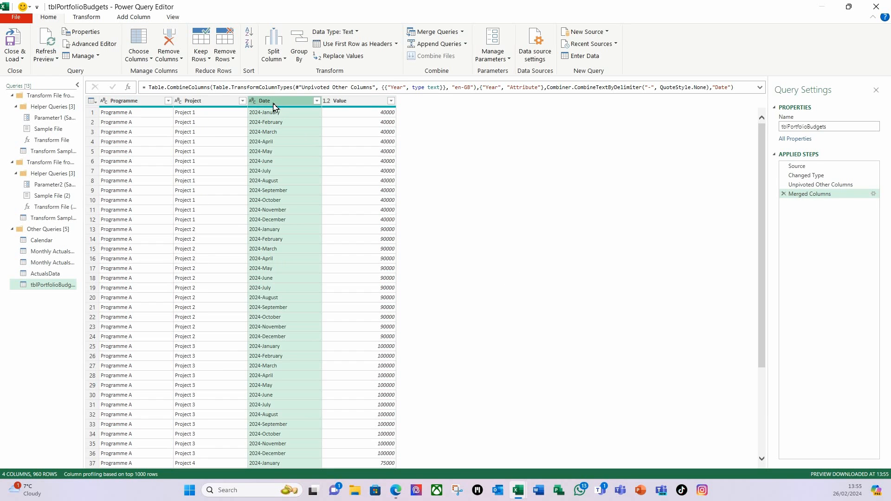
{"action": "left_click", "coordinate": [356, 32]}
{"action": "left_click", "coordinate": [336, 110]}
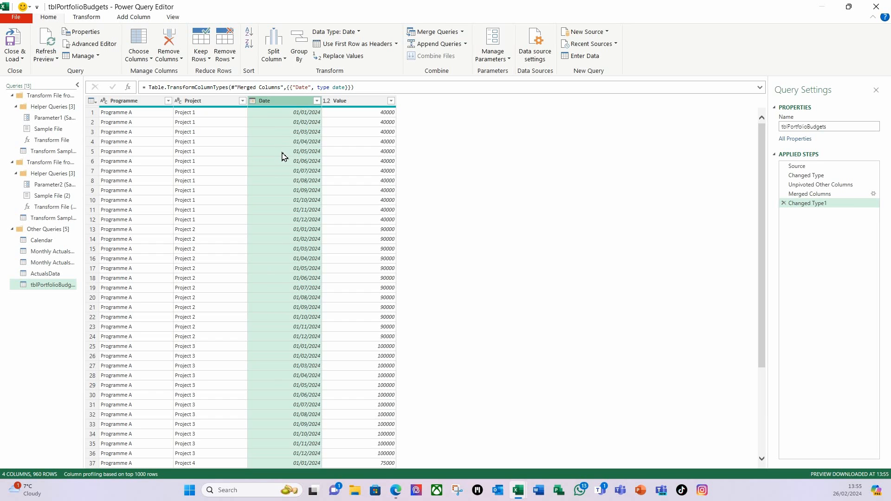
- Change the Value column's data type to Currency and rename the column as Budget
{"action": "left_click", "coordinate": [358, 102]}
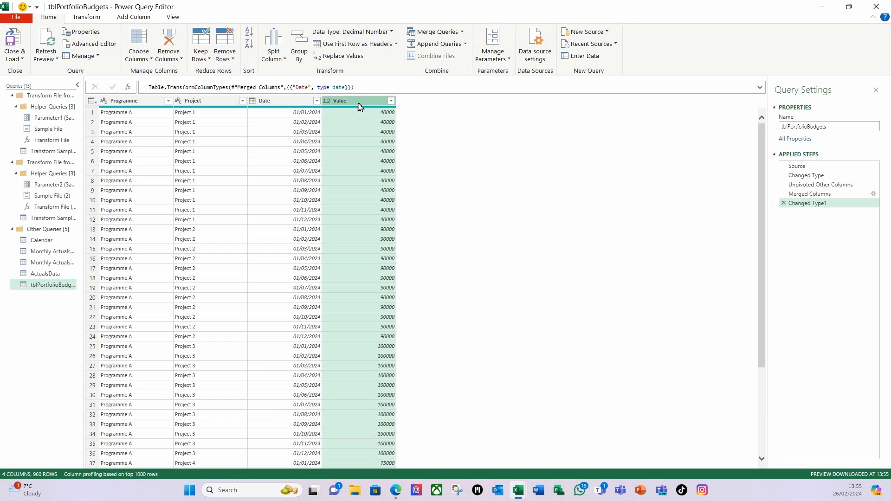
{"action": "left_click", "coordinate": [391, 32]}
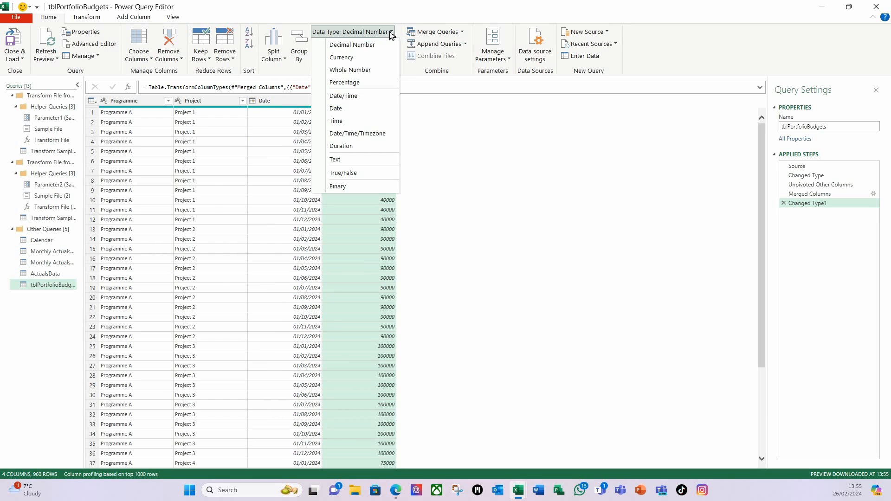
{"action": "left_click", "coordinate": [350, 57]}
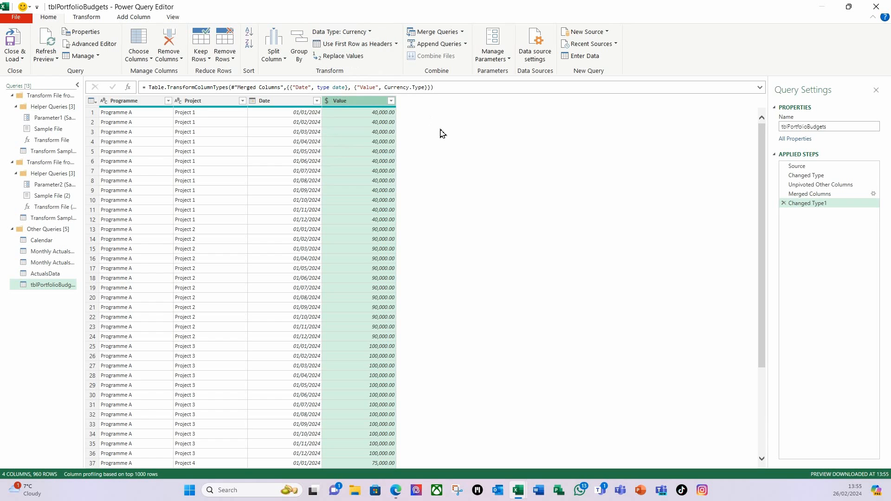
{"action": "double_click", "coordinate": [345, 102]}
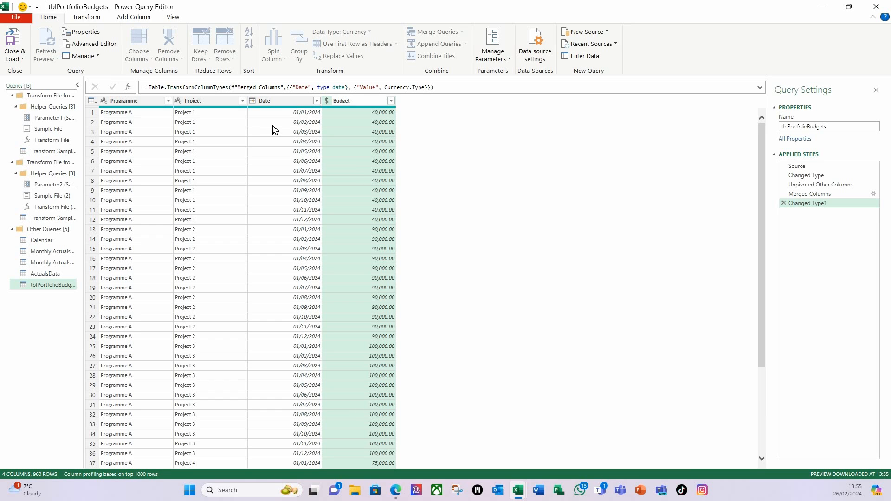
{"action": "key", "text": "Return"}
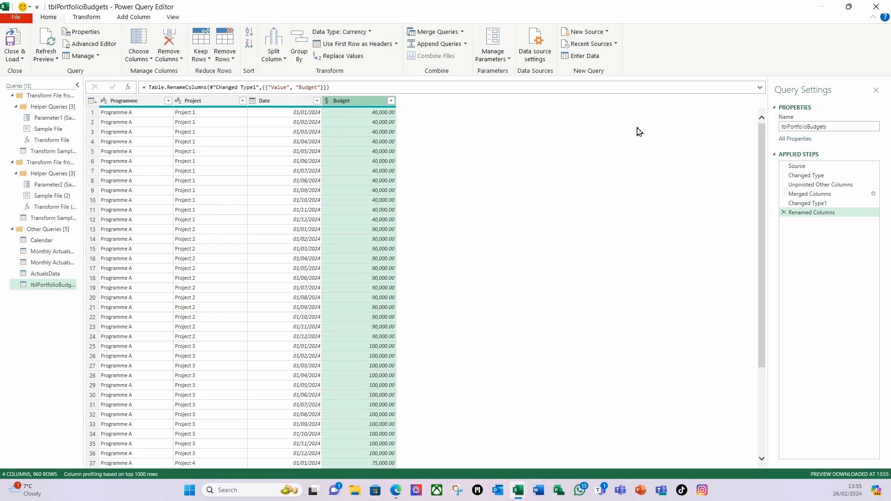
- Rename the tblPortfolioBudgets query as PortfolioData
{"action": "left_click_drag", "start_coordinate": [836, 125], "coordinate": [772, 130]}
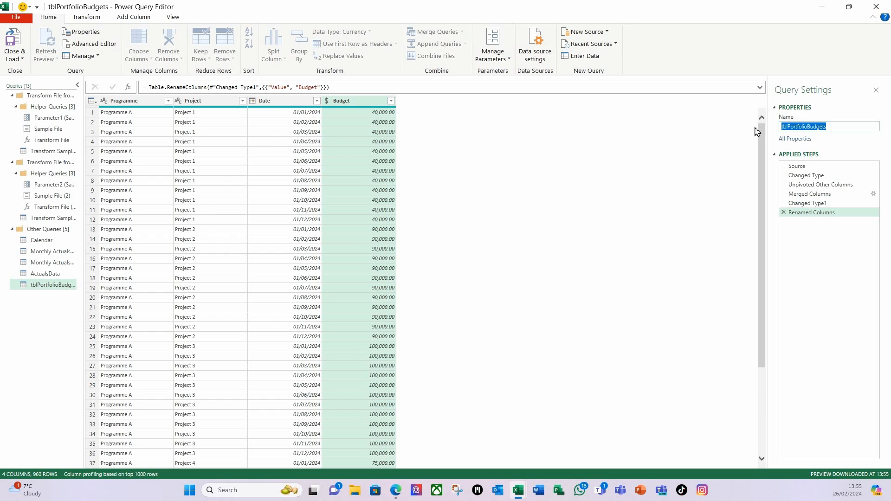
{"action": "type", "text": "PortfolioData"}
{"action": "key", "text": "Return"}
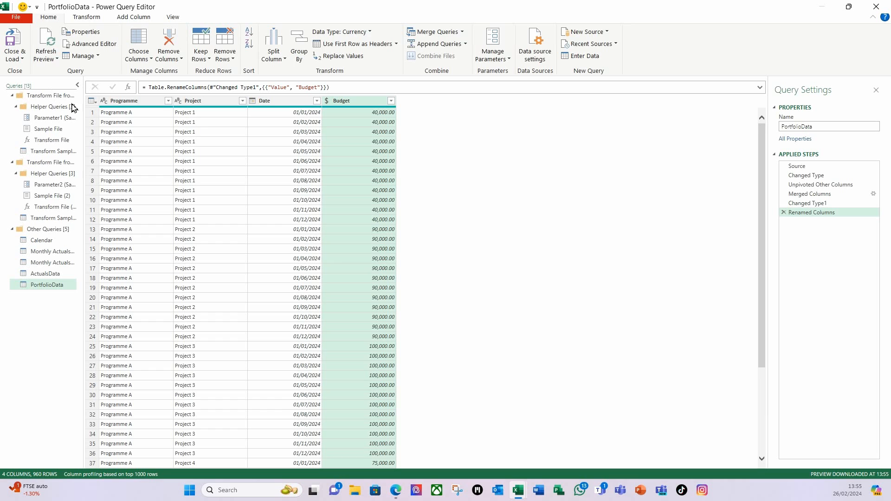
- Close and load the PortfolioData query as a connection only, adding it to the data model, and dismiss the queries list
{"action": "left_click", "coordinate": [22, 60]}
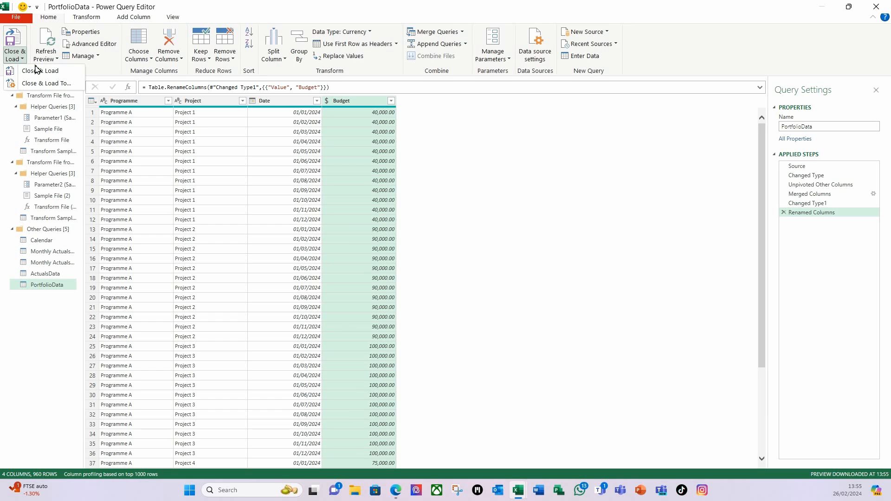
{"action": "left_click", "coordinate": [51, 84]}
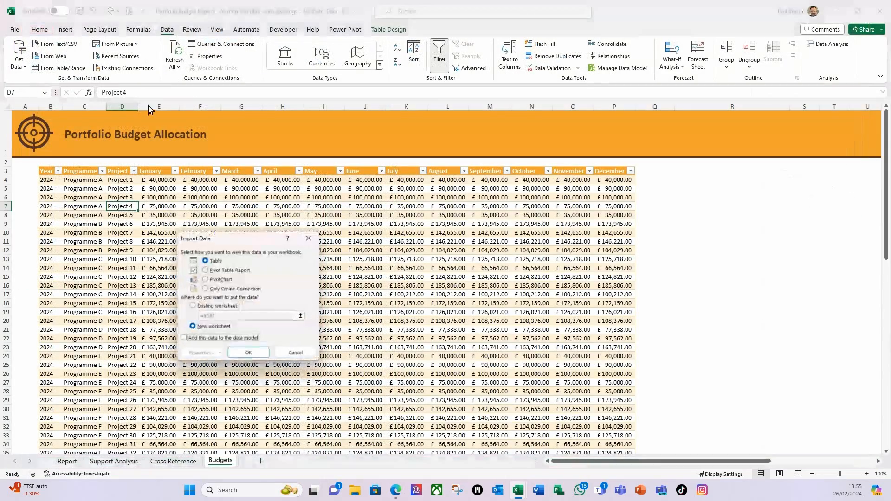
{"action": "left_click", "coordinate": [207, 289]}
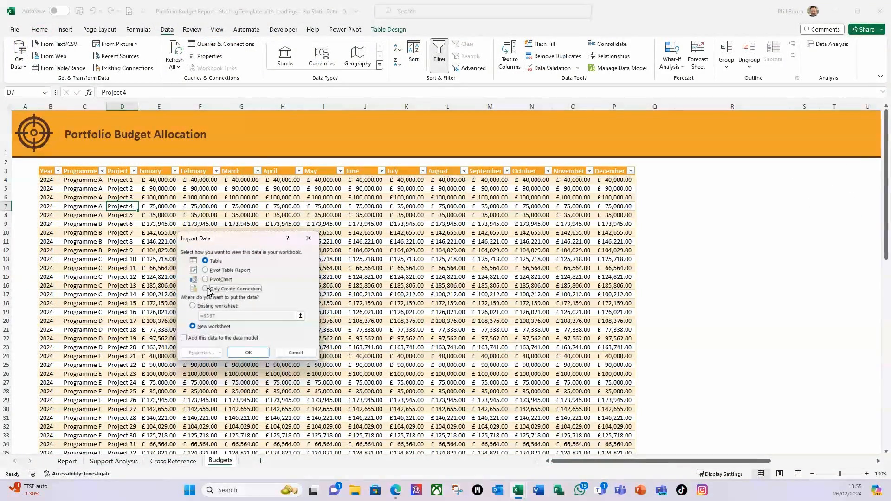
{"action": "left_click", "coordinate": [184, 340]}
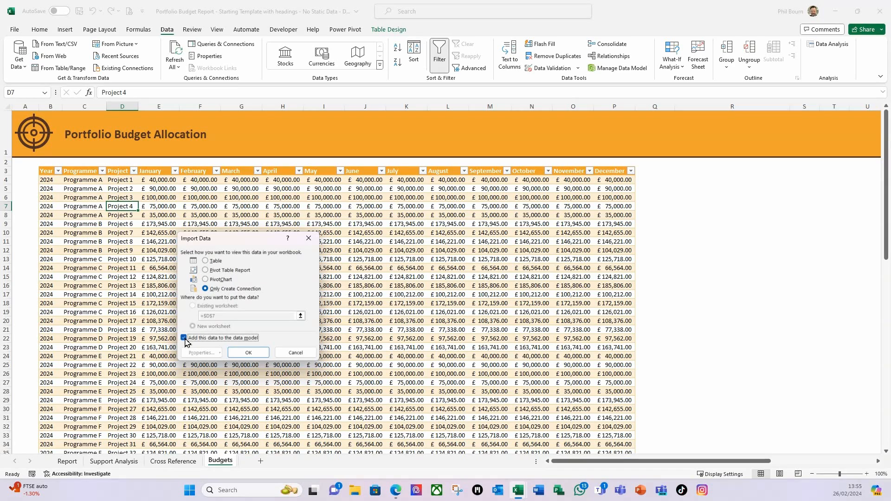
{"action": "left_click", "coordinate": [254, 353]}
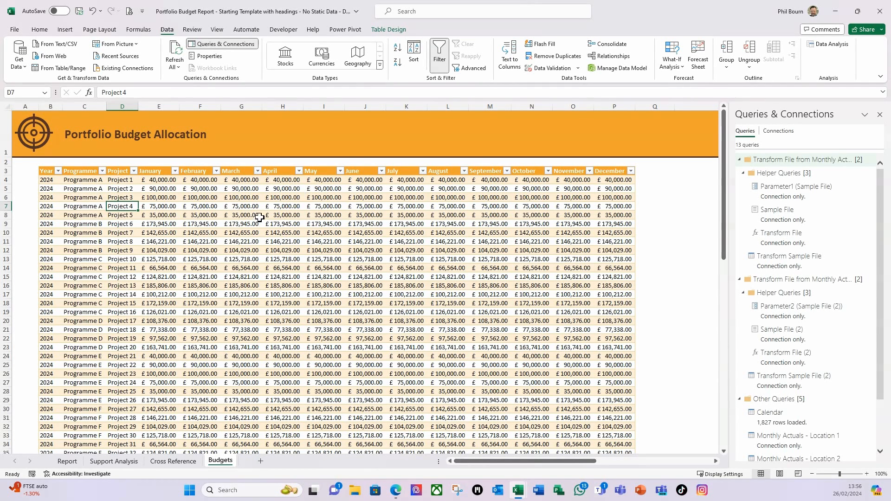
{"action": "left_click", "coordinate": [880, 116]}
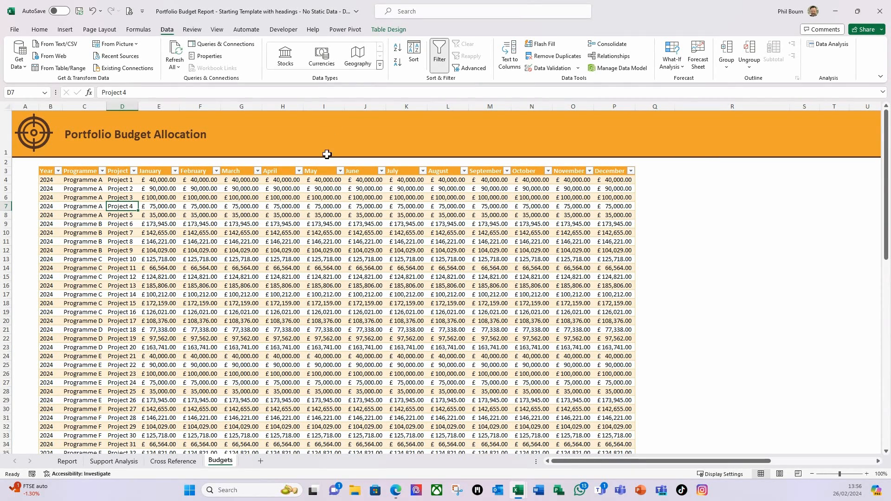
- Open the data model in Power Pivot and widen the Date and Budget columns of PortfolioData to show their full values
{"action": "left_click", "coordinate": [345, 29]}
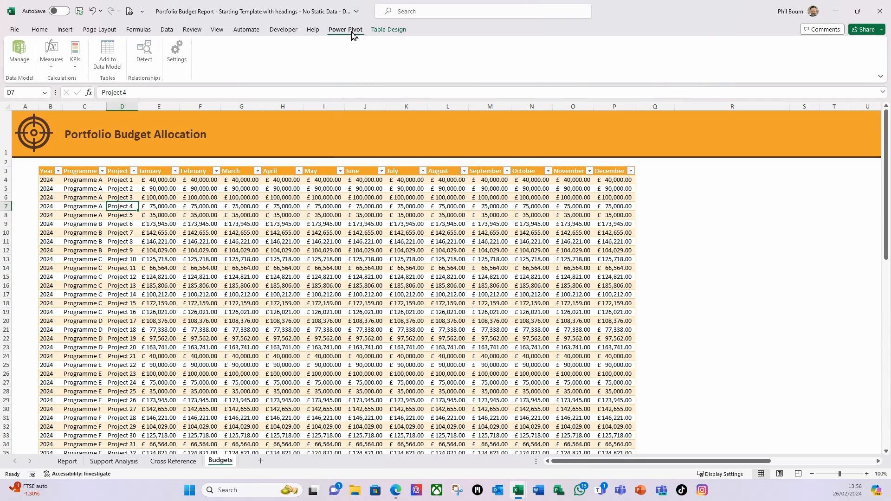
{"action": "left_click", "coordinate": [21, 60]}
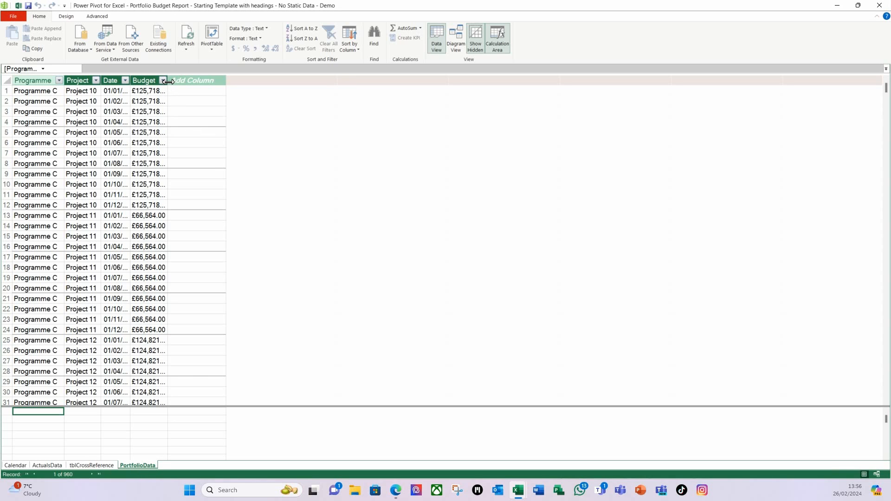
{"action": "left_click_drag", "start_coordinate": [225, 82], "coordinate": [191, 81]}
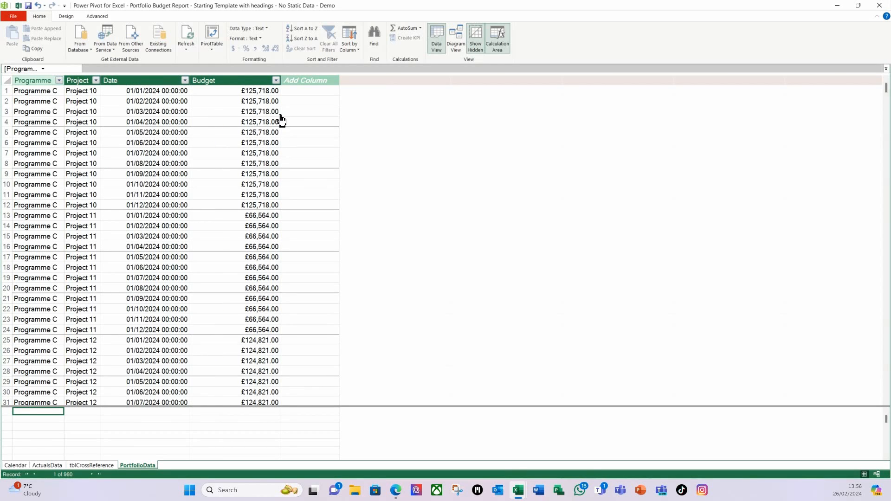
- Format PortfolioData's Budget column as currency without decimal places and its Date column as the date-only format *14/03/2001
{"action": "left_click", "coordinate": [239, 82]}
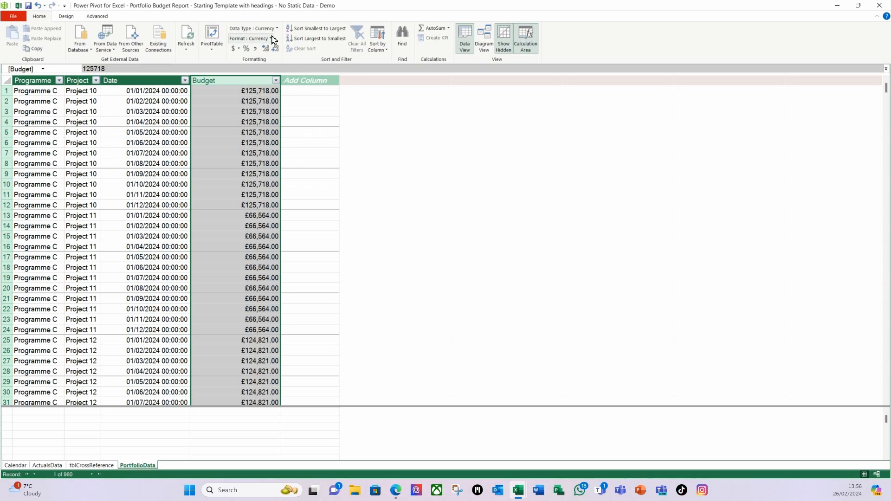
{"action": "left_click", "coordinate": [275, 49]}
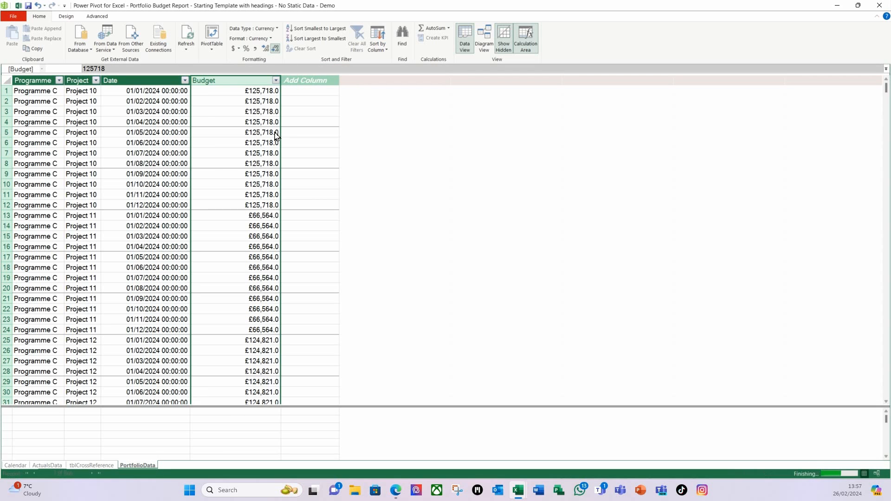
{"action": "left_click", "coordinate": [139, 80]}
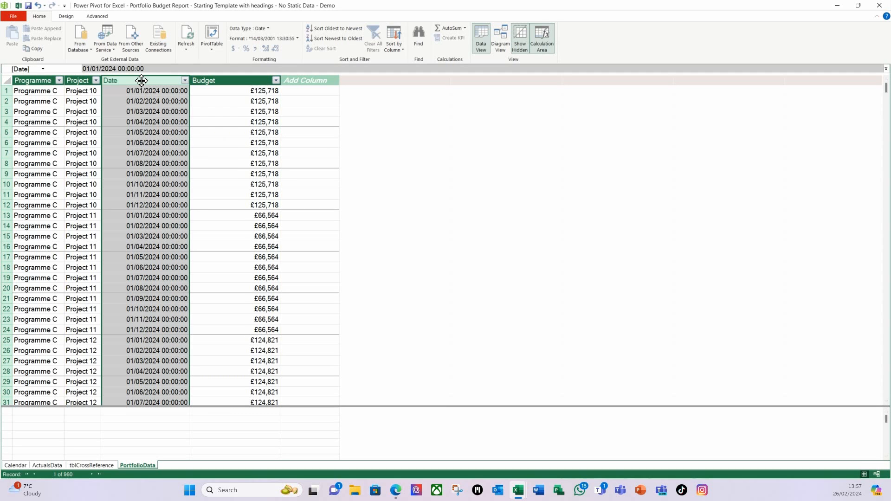
{"action": "left_click", "coordinate": [297, 38]}
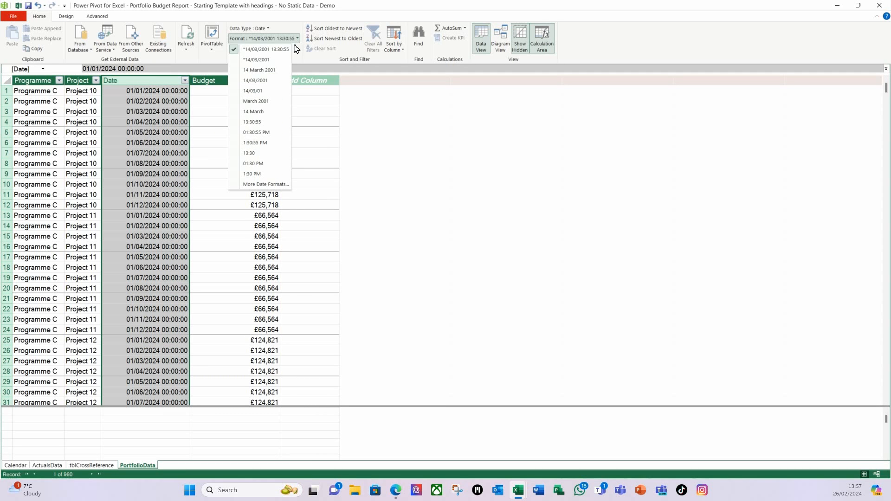
{"action": "left_click", "coordinate": [262, 61]}
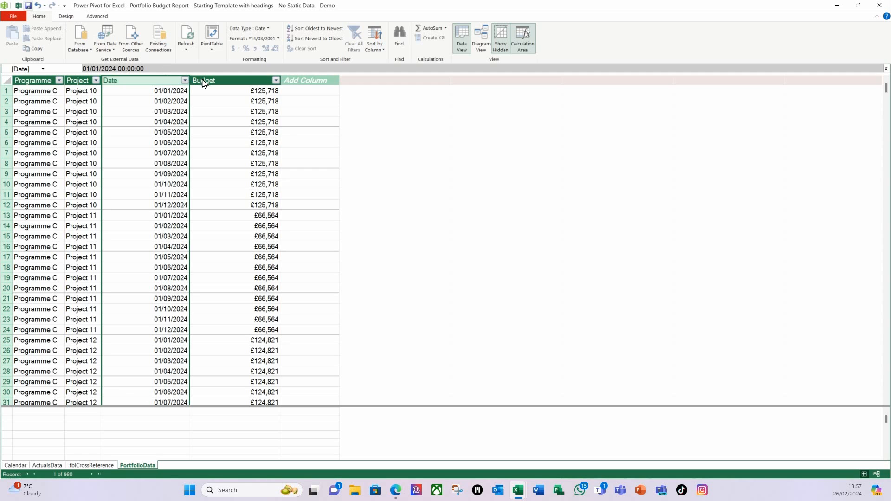
- Show the data model as a diagram and arrange tblCrossReference, PortfolioData, ActualsData and Calendar with the two data tables between the lookup tables
{"action": "left_click", "coordinate": [481, 47]}
{"action": "left_click", "coordinate": [481, 46]}
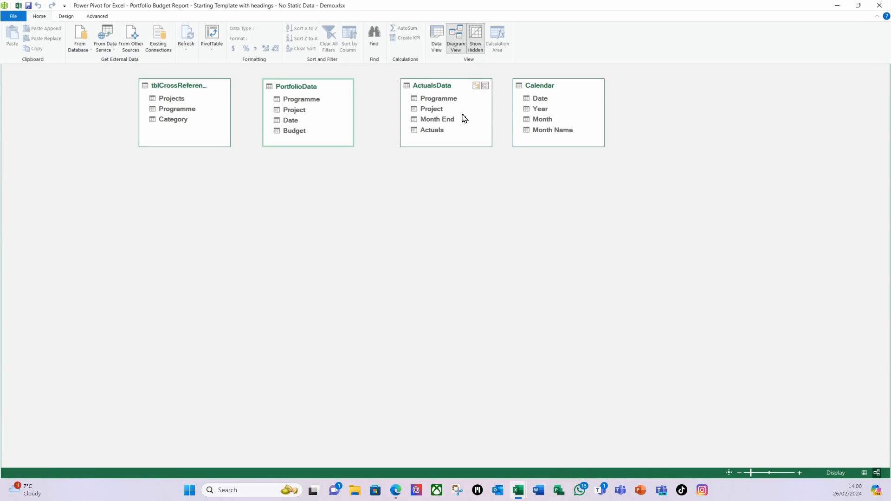
{"action": "left_click_drag", "start_coordinate": [431, 89], "coordinate": [334, 312]}
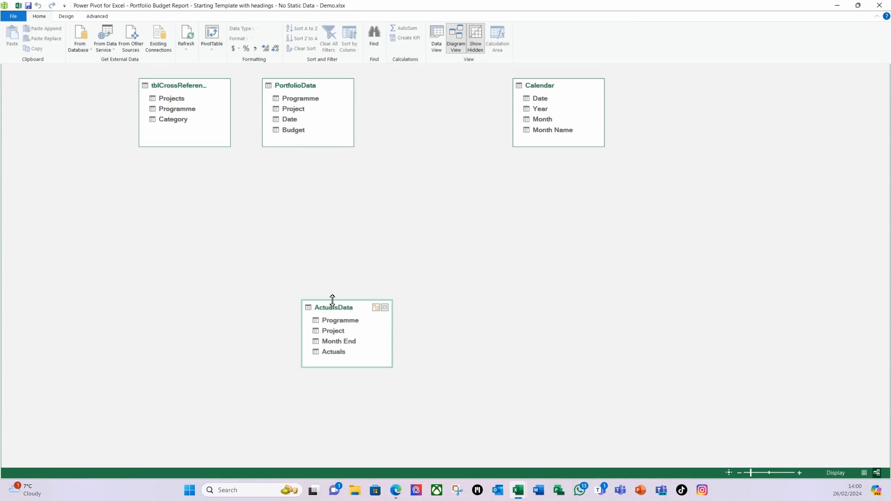
{"action": "left_click_drag", "start_coordinate": [304, 97], "coordinate": [332, 213]}
{"action": "left_click_drag", "start_coordinate": [175, 87], "coordinate": [178, 256]}
{"action": "left_click_drag", "start_coordinate": [551, 90], "coordinate": [489, 243]}
- Relate tblCrossReference's Projects to Project in PortfolioData and ActualsData, and Calendar's Date to PortfolioData's Date and ActualsData's Month End
{"action": "left_click_drag", "start_coordinate": [179, 271], "coordinate": [329, 226]}
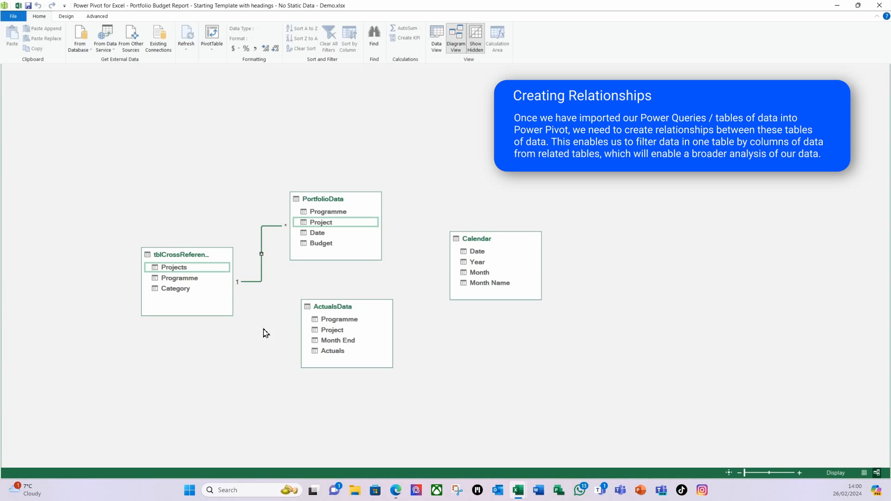
{"action": "left_click_drag", "start_coordinate": [181, 272], "coordinate": [333, 335]}
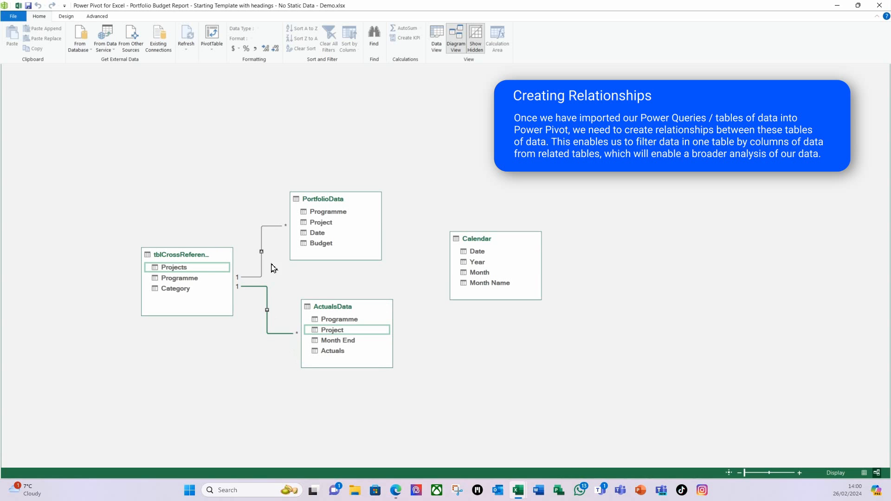
{"action": "left_click_drag", "start_coordinate": [501, 245], "coordinate": [324, 235]}
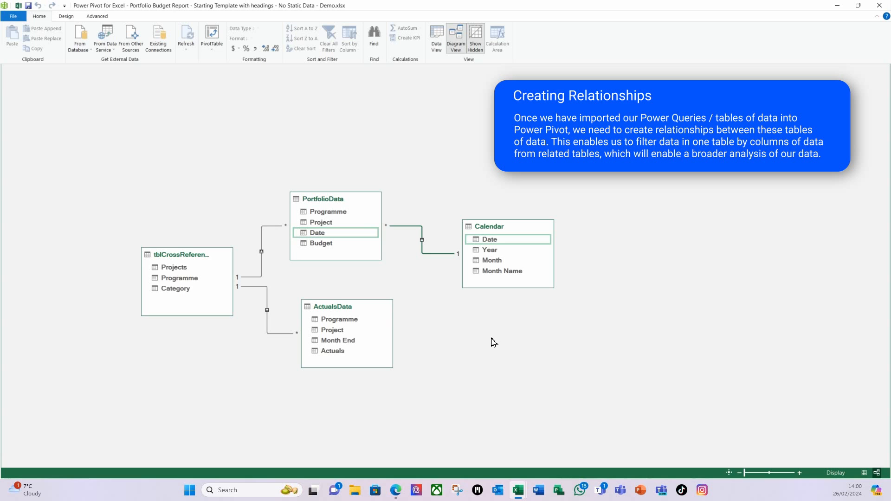
{"action": "left_click_drag", "start_coordinate": [508, 239], "coordinate": [353, 344]}
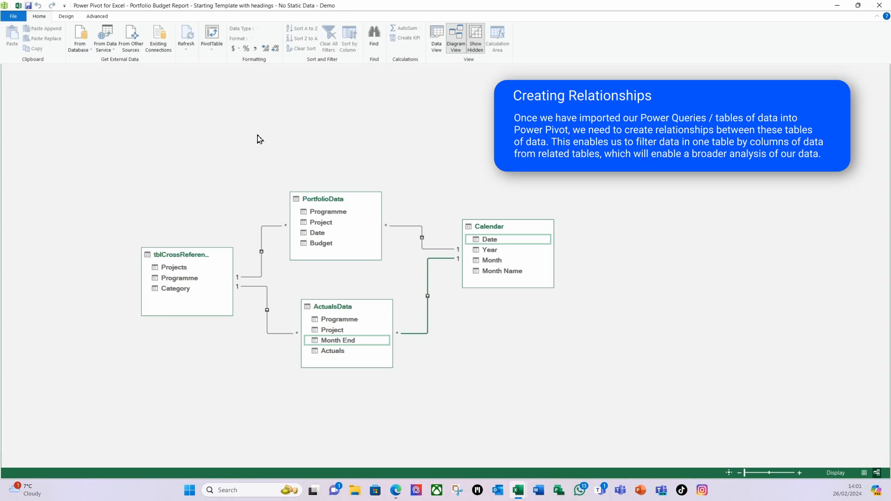
- Close the data model window and save the workbook
{"action": "left_click", "coordinate": [881, 6]}
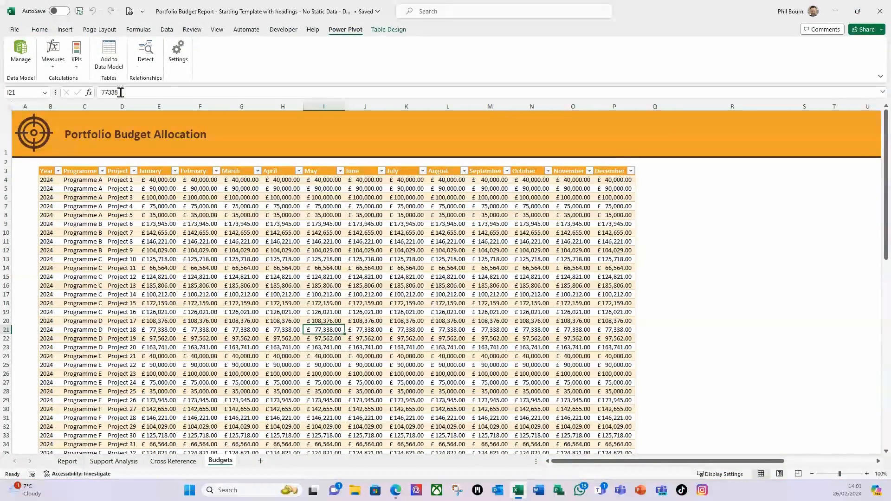
{"action": "left_click", "coordinate": [41, 31]}
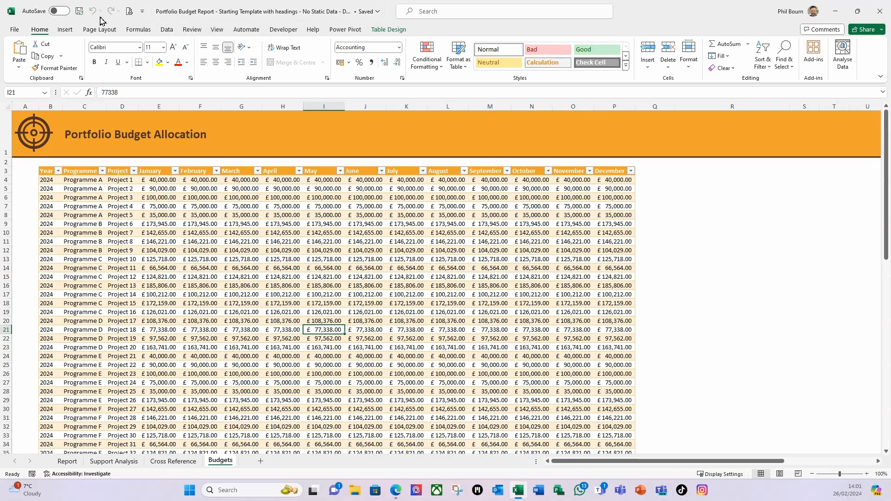
{"action": "left_click", "coordinate": [79, 15]}
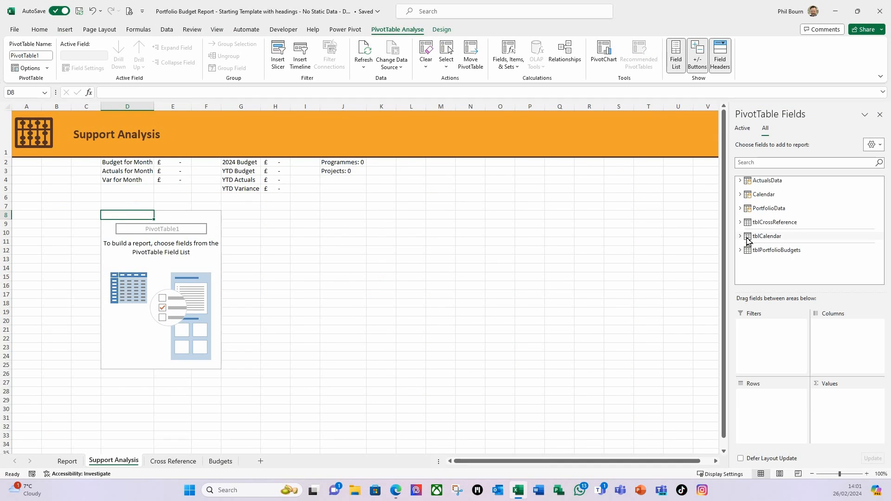
- Expand the ActualsData and PortfolioData tables in the field list of the empty PivotTable on Support Analysis
{"action": "left_click", "coordinate": [740, 180]}
{"action": "left_click", "coordinate": [741, 208]}
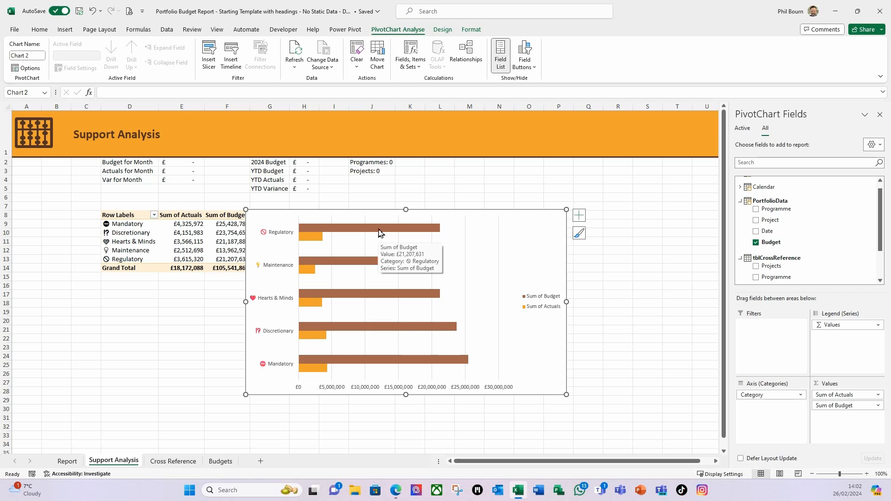
- Format the chart's Sum of Budget bars with no fill and a dark brown solid outline
{"action": "double_click", "coordinate": [379, 232]}
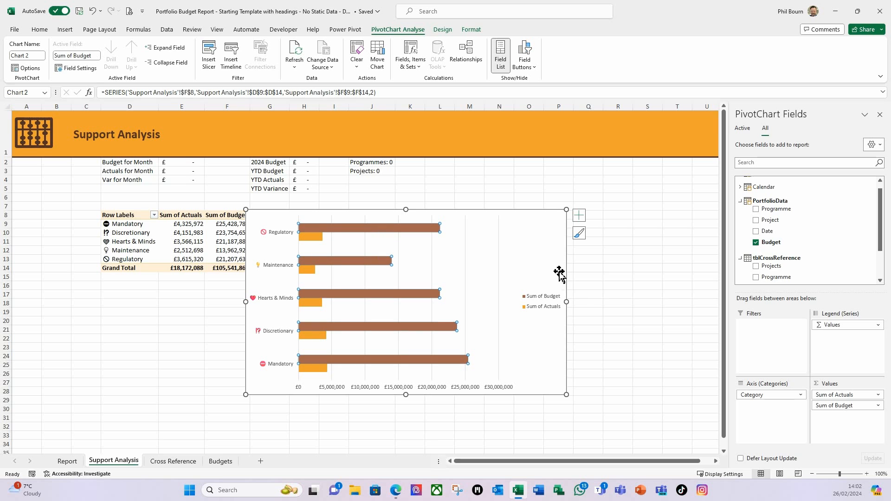
{"action": "left_click", "coordinate": [755, 260]}
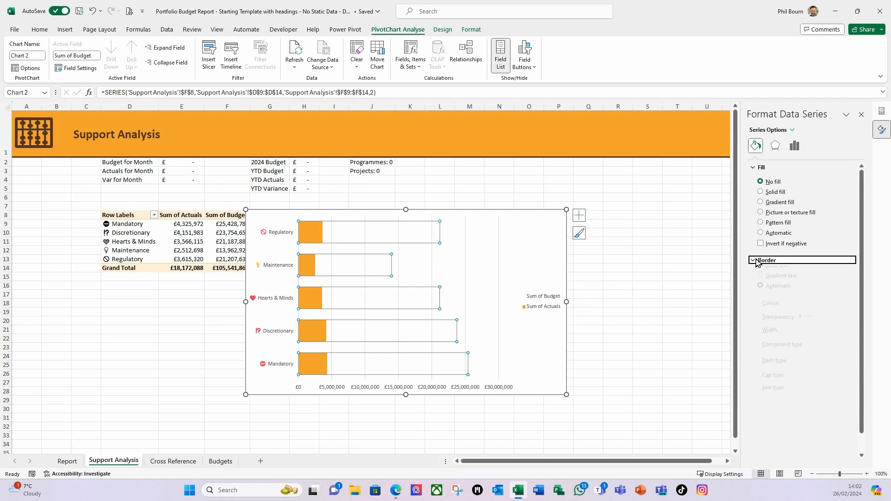
{"action": "left_click", "coordinate": [760, 284]}
{"action": "left_click", "coordinate": [845, 338]}
{"action": "left_click", "coordinate": [831, 357]}
{"action": "left_click", "coordinate": [676, 339]}
- Add a chart title to the category bar chart on Support Analysis
{"action": "left_click", "coordinate": [511, 348]}
{"action": "left_click", "coordinate": [579, 215]}
{"action": "left_click", "coordinate": [602, 255]}
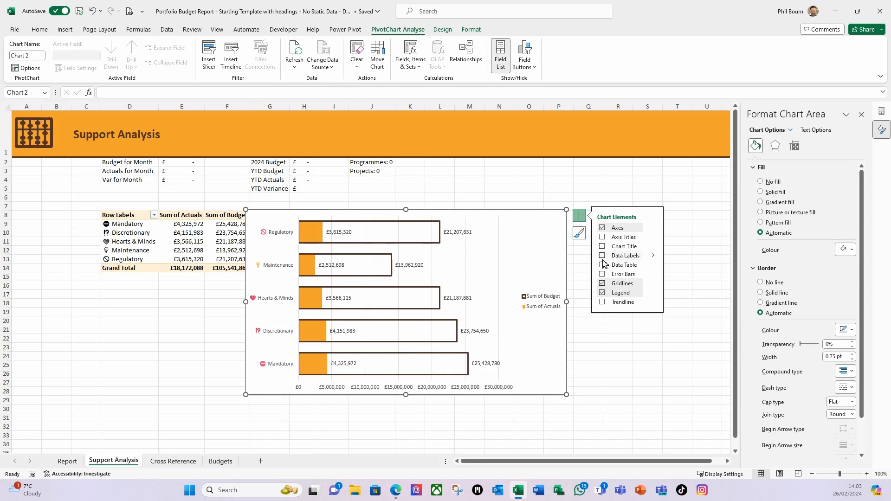
{"action": "left_click", "coordinate": [602, 246]}
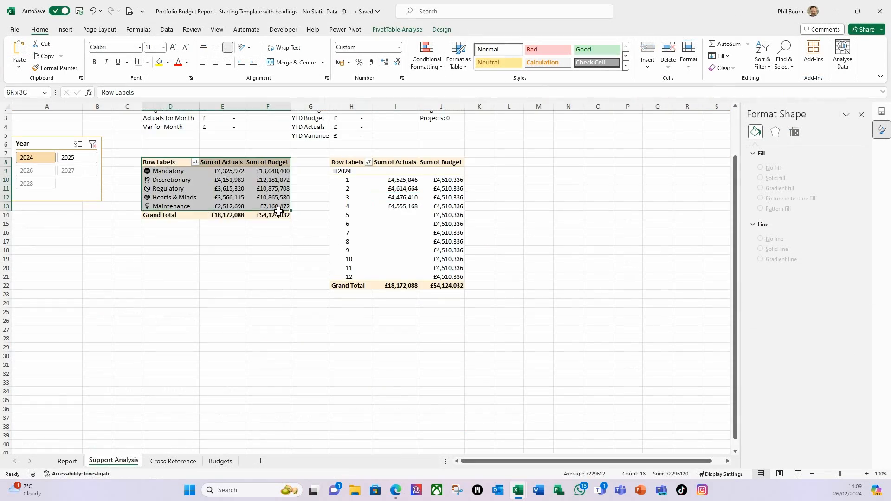
- Copy the category PivotTable from Support Analysis to cell S3 of the Report sheet, and adjust the column width there
{"action": "left_click_drag", "start_coordinate": [278, 211], "coordinate": [279, 216]}
{"action": "key", "text": "ctrl+c"}
{"action": "left_click", "coordinate": [68, 461]}
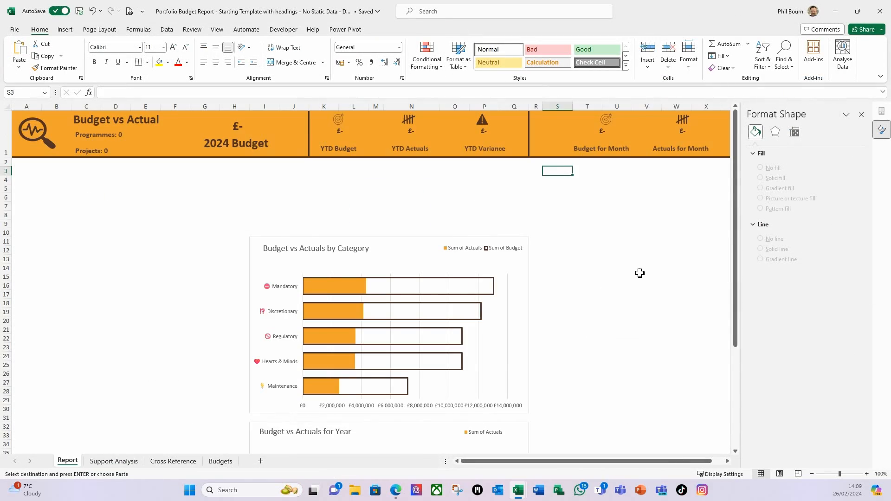
{"action": "key", "text": "ctrl+v"}
{"action": "double_click", "coordinate": [648, 106]}
{"action": "left_click", "coordinate": [571, 188]}
{"action": "left_click", "coordinate": [397, 30]}
{"action": "left_click", "coordinate": [861, 114]}
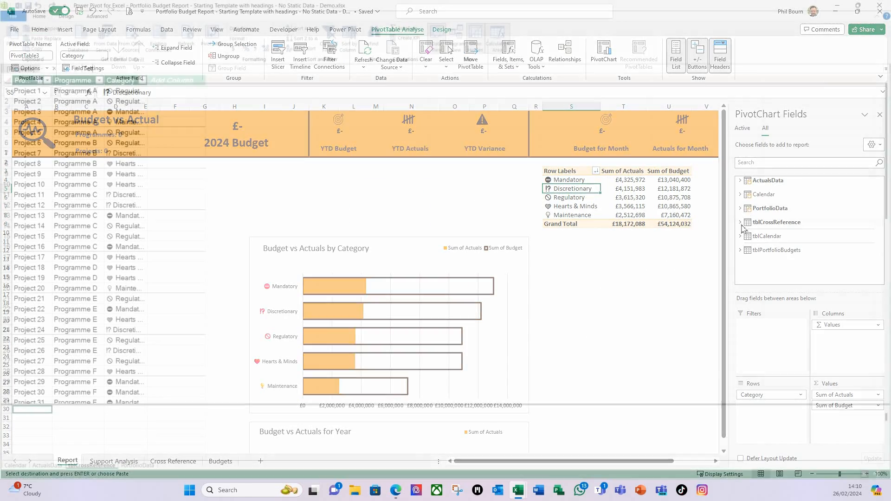
- Create the measure Total Budget as SUM(PortfolioData[Budget]) below the tblCrossReference table and open its number format choices
{"action": "type", "text": "SUM(PortfolioData[Budget])"}
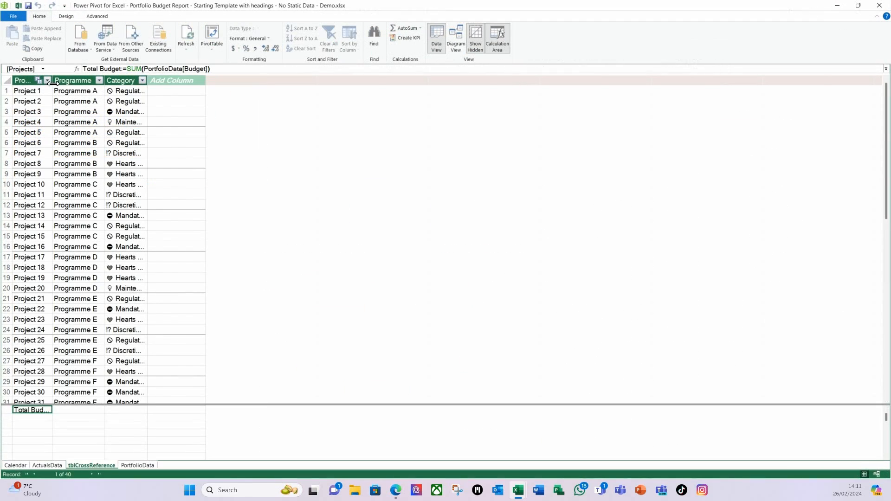
{"action": "key", "text": "Return"}
{"action": "left_click", "coordinate": [269, 39]}
- Create a KPI on % Variance with an absolute target of 0.1 and status thresholds of 0.1 and 0.2
{"action": "left_click_drag", "start_coordinate": [359, 191], "coordinate": [327, 190]}
{"action": "type", "text": "0.1"}
{"action": "key", "text": "Tab"}
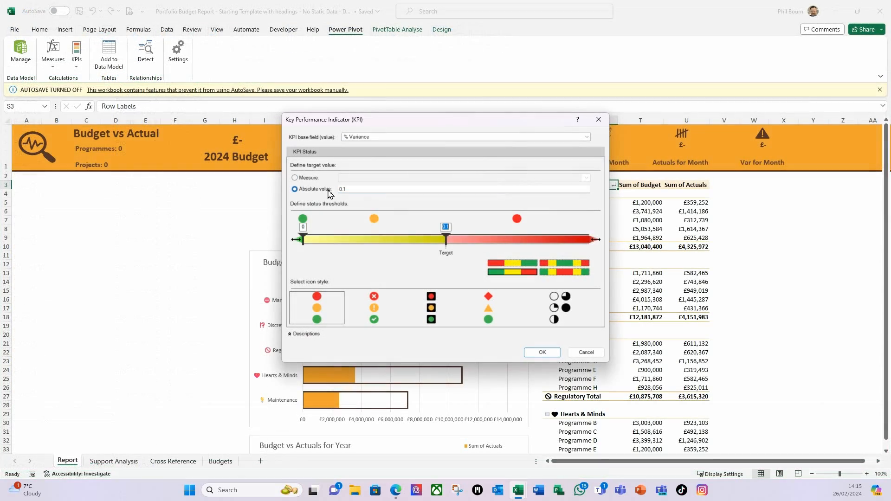
{"action": "type", "text": "0.2"}
{"action": "key", "text": "Tab"}
{"action": "type", "text": "0.1"}
{"action": "key", "text": "Tab"}
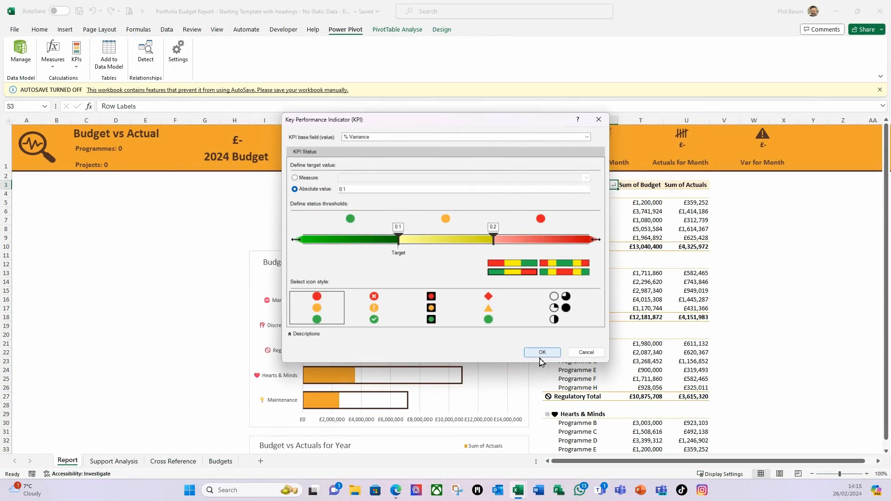
{"action": "left_click", "coordinate": [541, 353]}
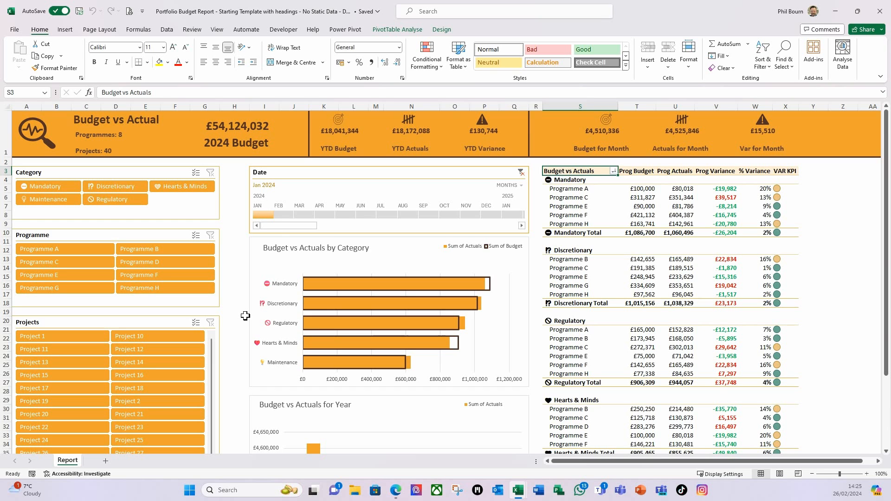
- Filter the report's Date timeline to Feb 2024, Mar 2024 and Apr 2024 in turn
{"action": "left_click", "coordinate": [283, 215]}
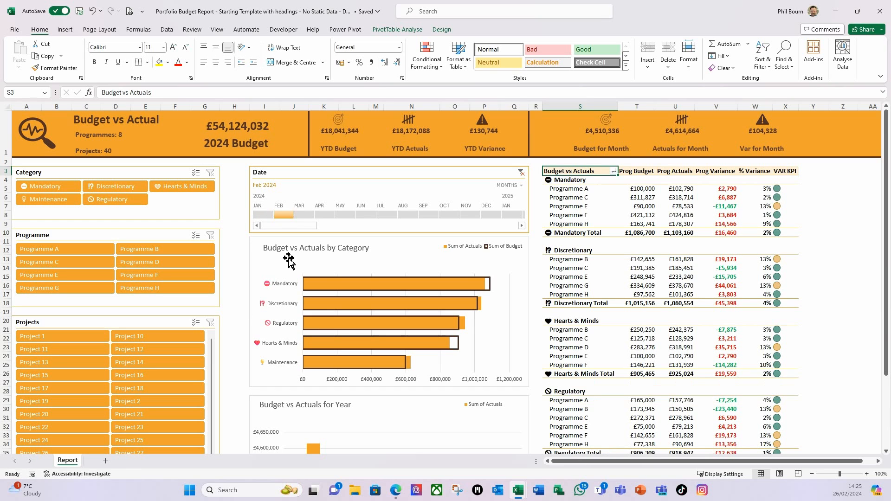
{"action": "left_click", "coordinate": [304, 214]}
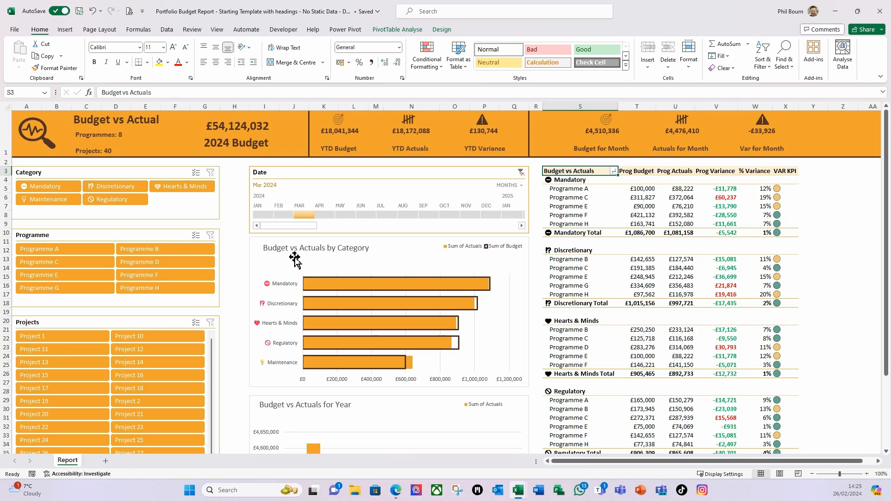
{"action": "left_click", "coordinate": [325, 215]}
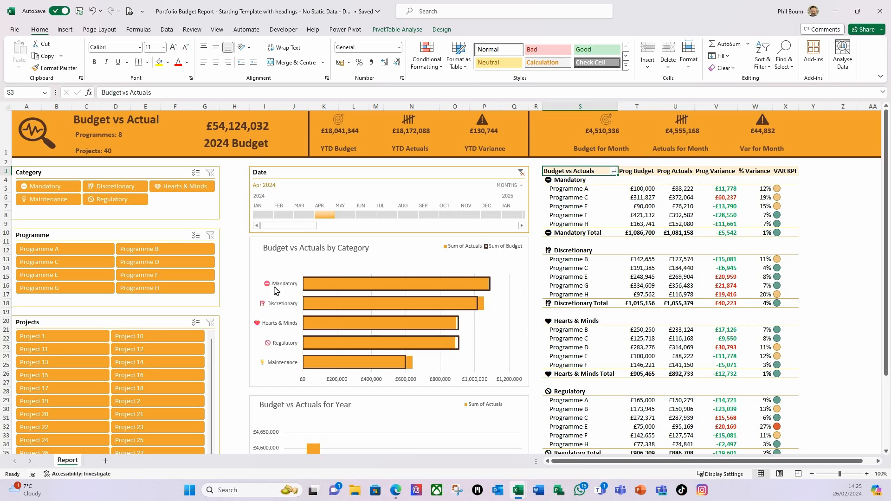
- Filter the report by the Hearts & Minds category, clear that filter, and filter by Programme A instead
{"action": "left_click", "coordinate": [185, 190]}
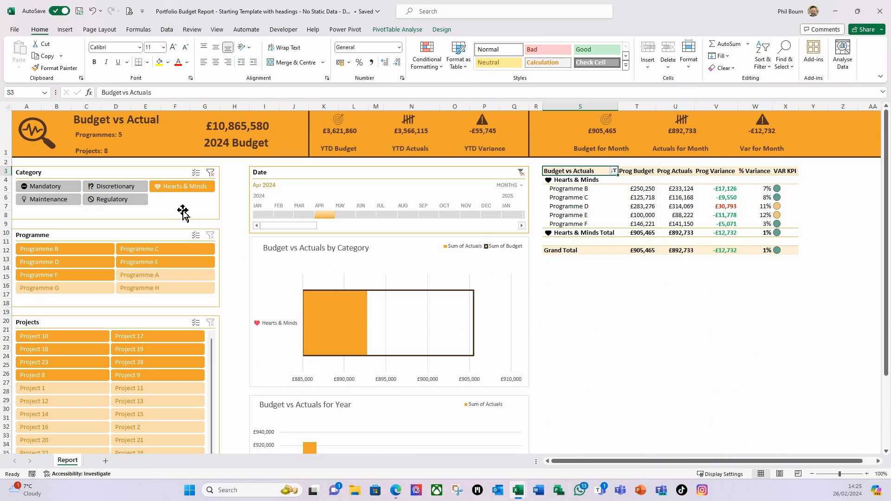
{"action": "left_click", "coordinate": [210, 173]}
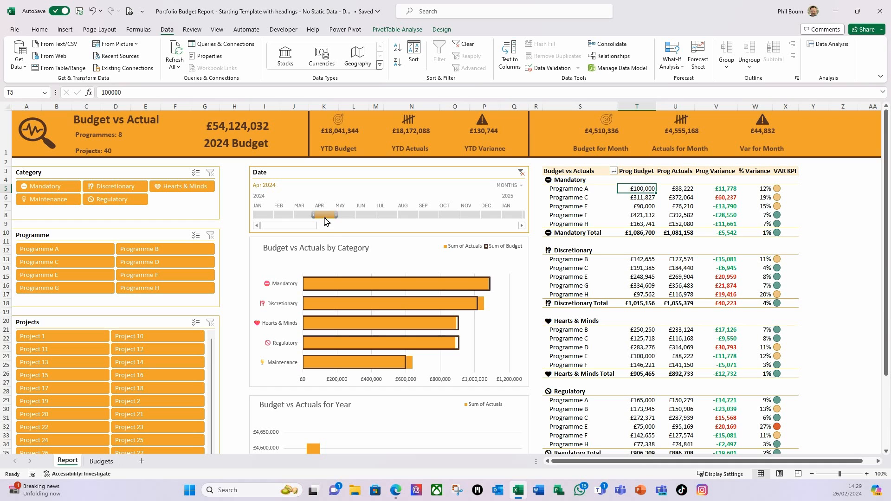
{"action": "left_click", "coordinate": [59, 253]}
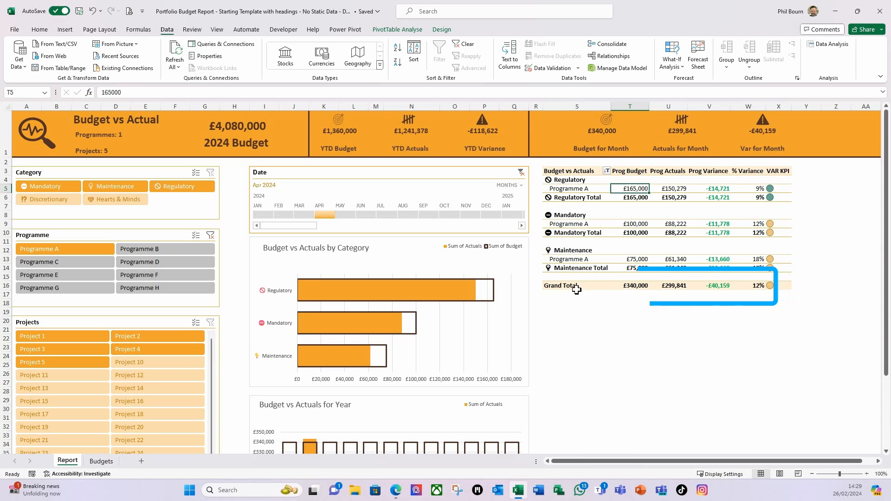
- Switch to the SharePoint Budget Table list in Edge and open it for editing in grid view
{"action": "mouse_move", "coordinate": [396, 495]}
{"action": "left_click", "coordinate": [402, 469]}
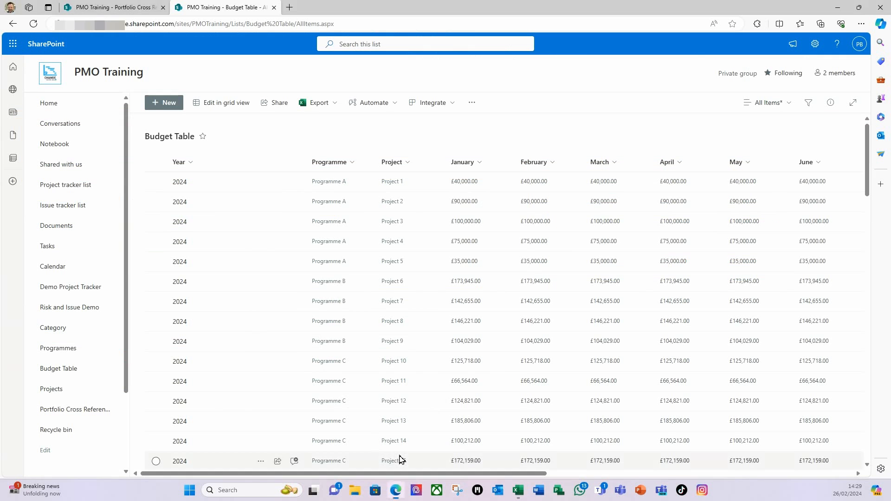
{"action": "left_click", "coordinate": [667, 184]}
{"action": "left_click", "coordinate": [271, 106]}
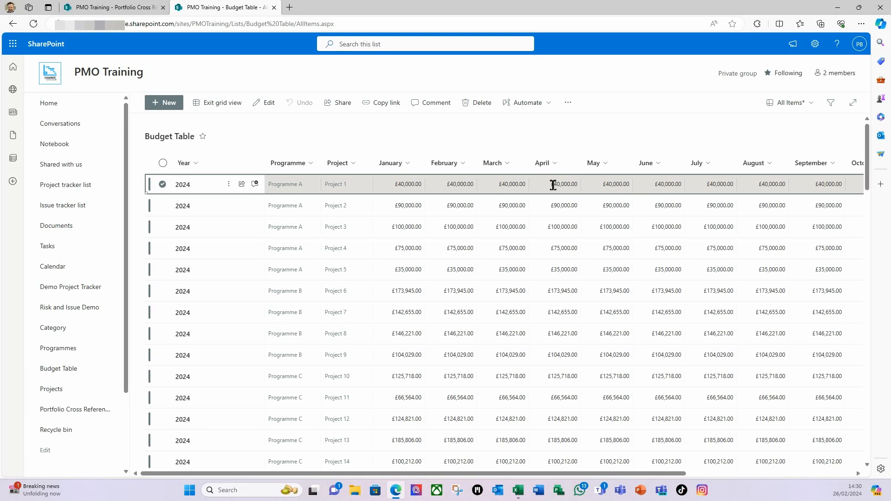
- Set the April budget of Programme A's Project 1 to 30000 and exit grid view
{"action": "left_click", "coordinate": [554, 184]}
{"action": "type", "text": "30000"}
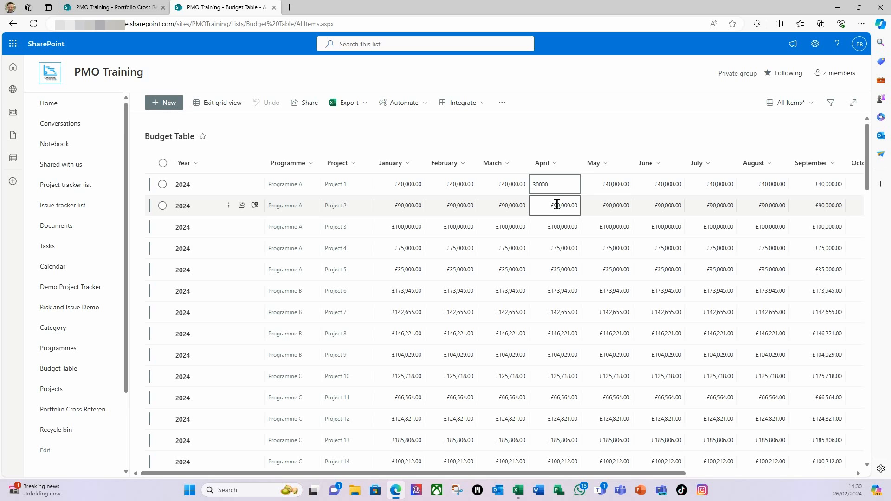
{"action": "key", "text": "Return"}
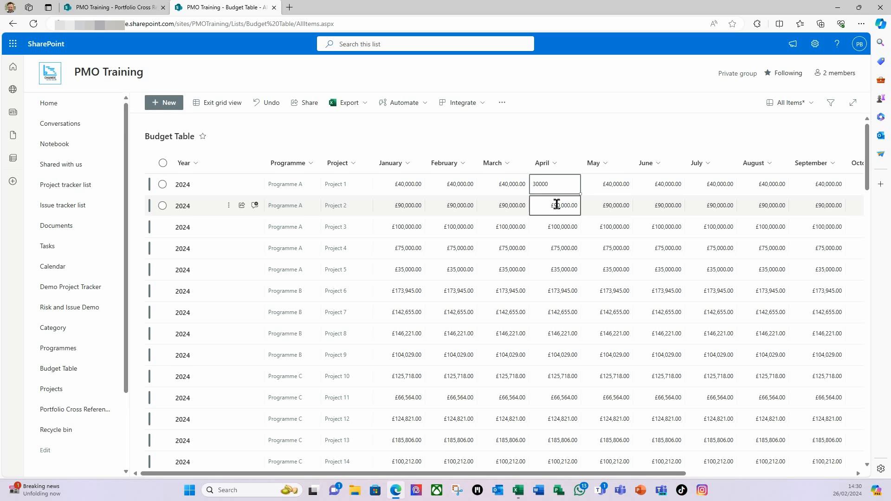
{"action": "left_click", "coordinate": [437, 210]}
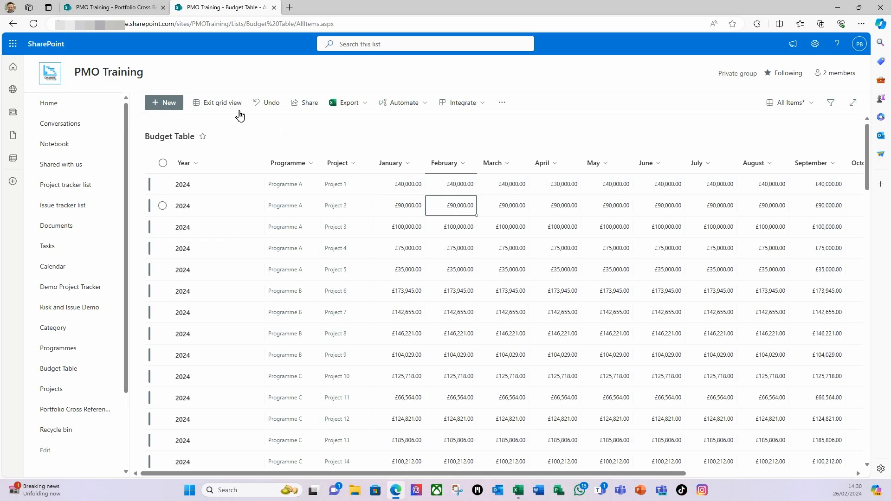
{"action": "left_click", "coordinate": [221, 107]}
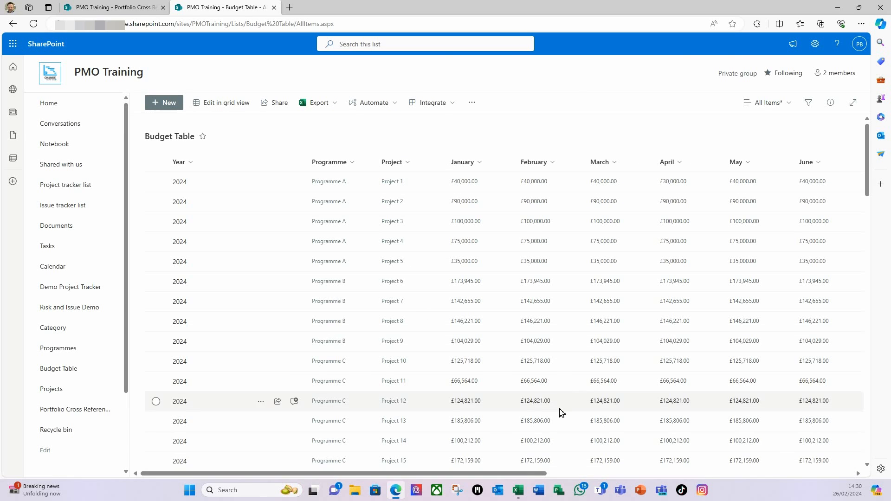
- Switch back to the Excel report and refresh all of its data connections
{"action": "left_click", "coordinate": [518, 491]}
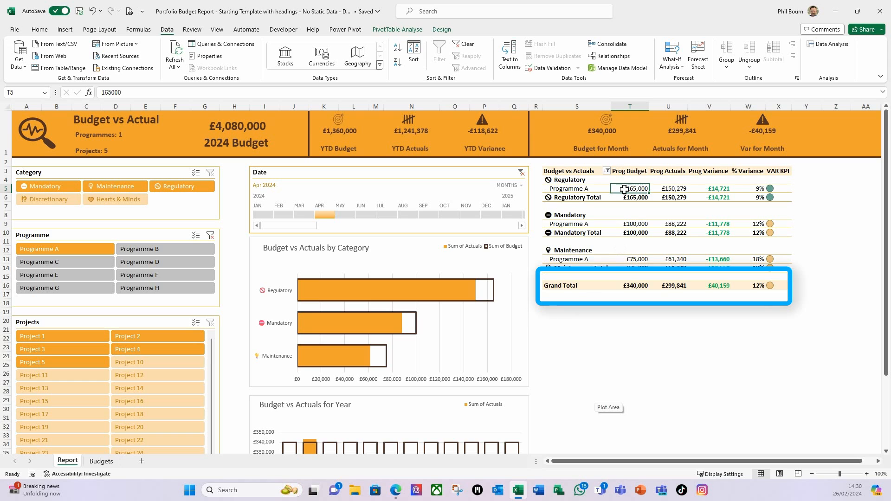
{"action": "left_click", "coordinate": [176, 55]}
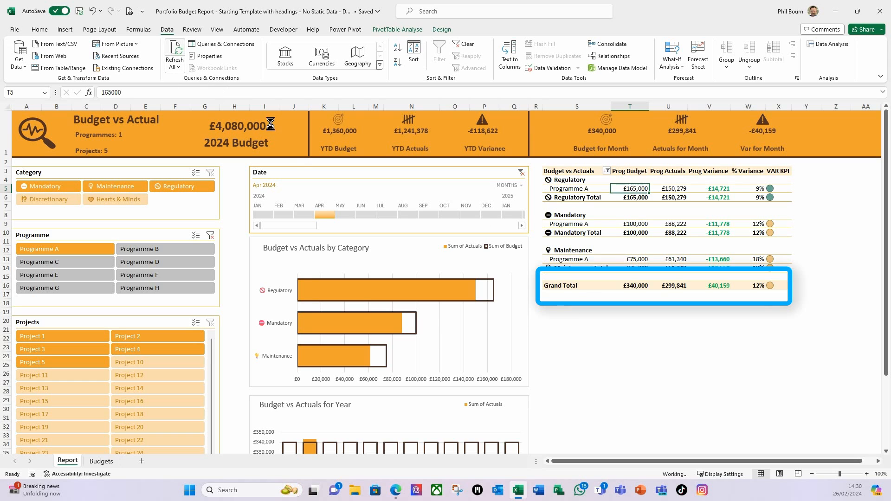